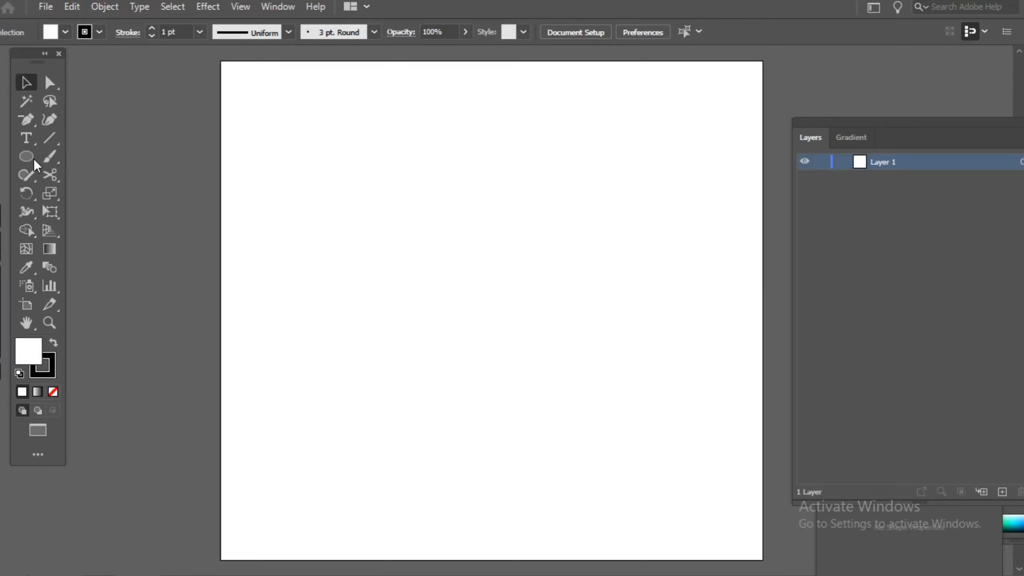
Draw a small rectangle beside the artboard's upper-left corner and fill it with color 0f0009.
left_click(35, 159)
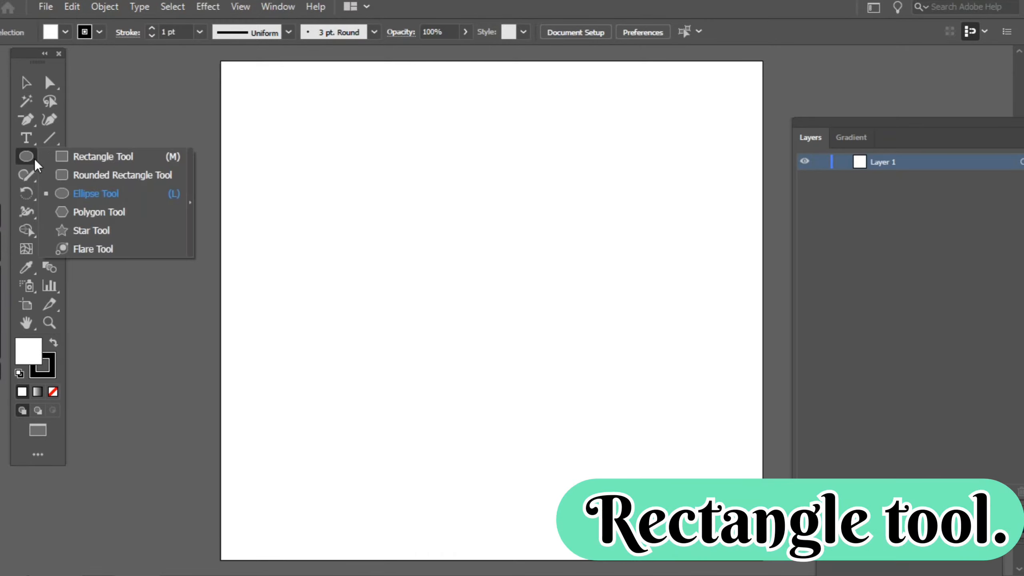
left_click(59, 157)
key("b")
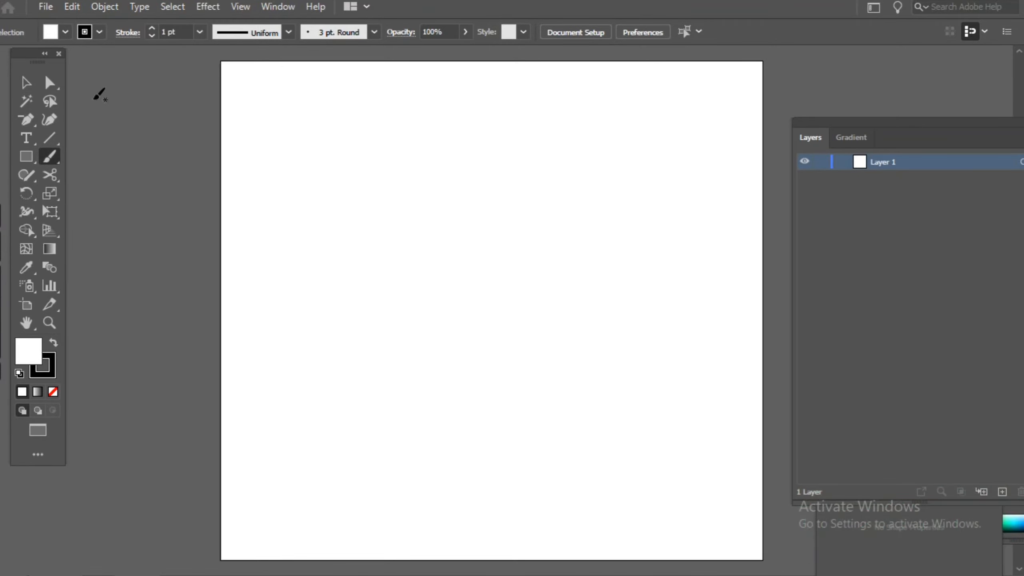
left_click(25, 157)
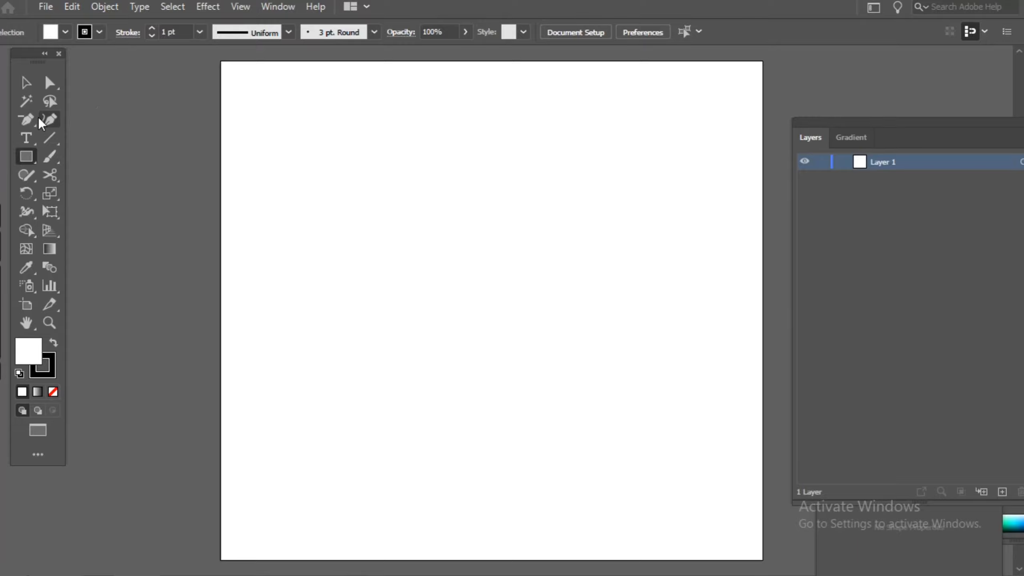
mouse_move(97, 91)
left_mouse_down()
mouse_move(110, 131)
mouse_move(173, 139)
left_mouse_up()
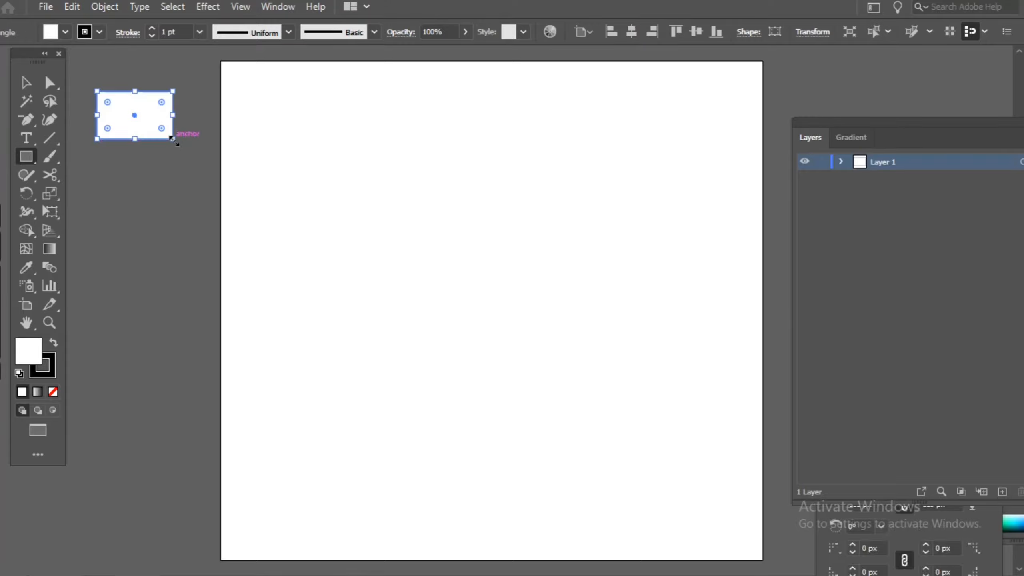
double_click(33, 357)
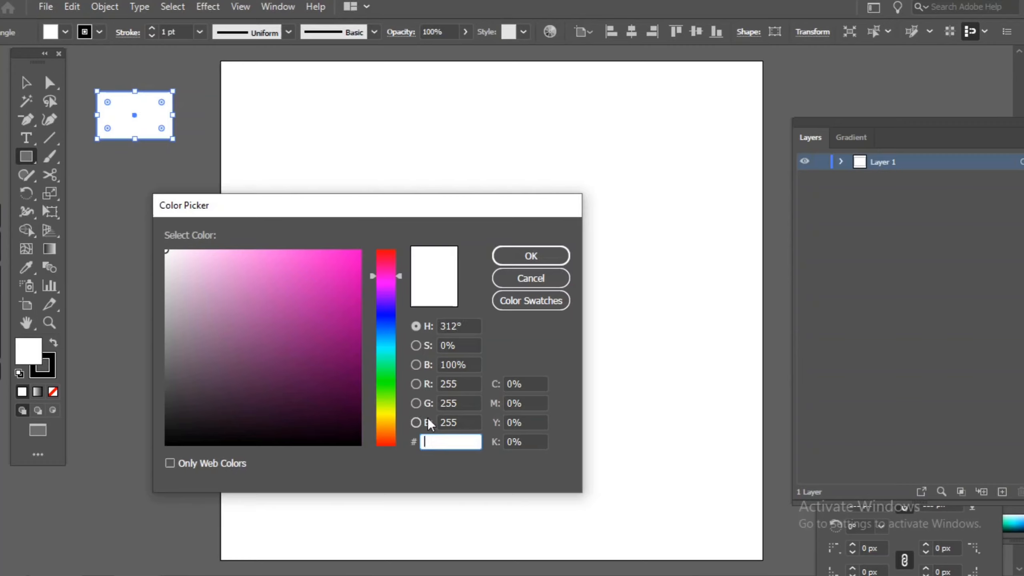
type("0f0009")
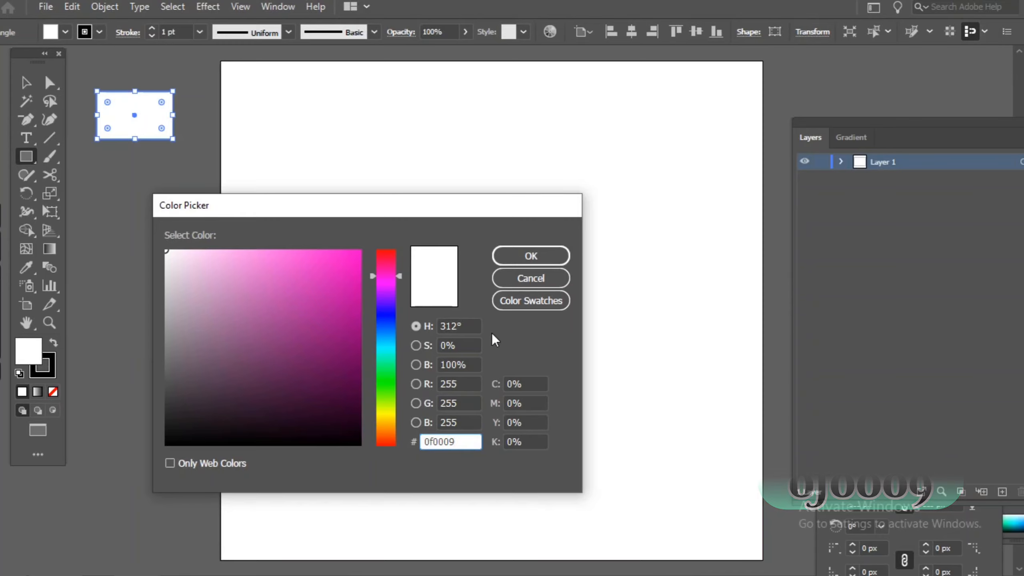
left_click(539, 254)
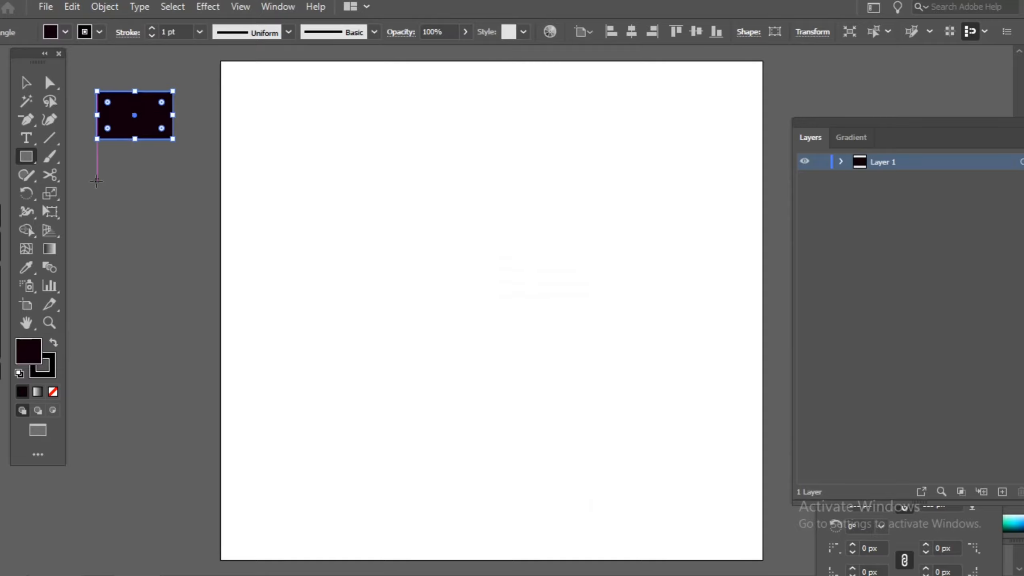
Draw a second small rectangle below the first swatch and fill it with color 110602.
left_click_drag(96, 181, 184, 230)
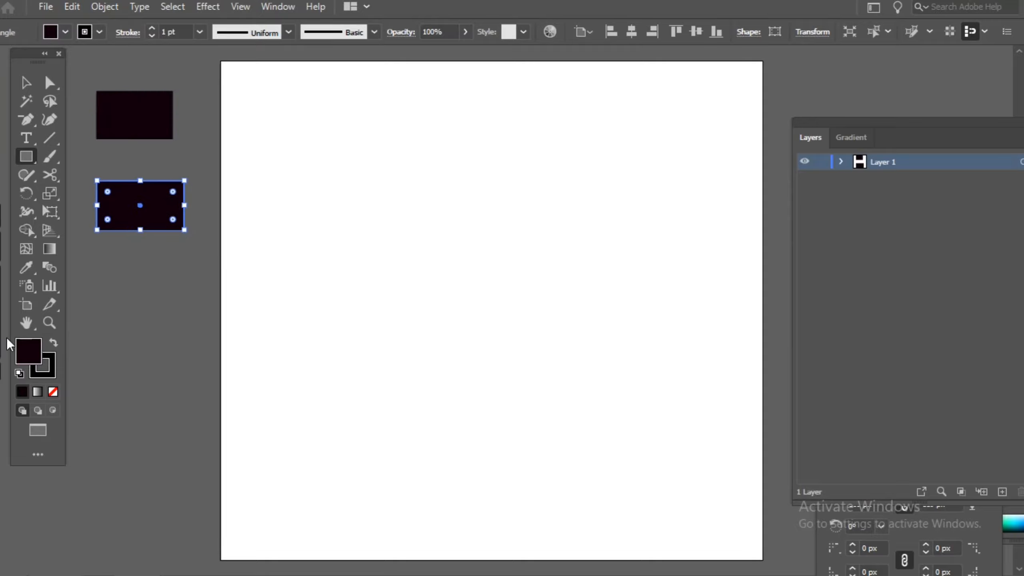
double_click(28, 354)
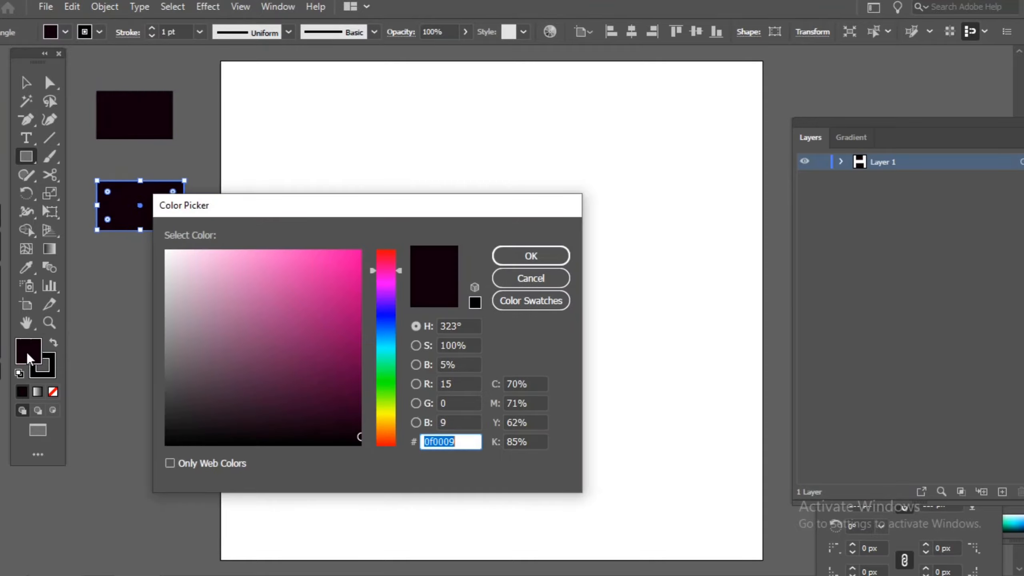
key("BackSpace")
type("1")
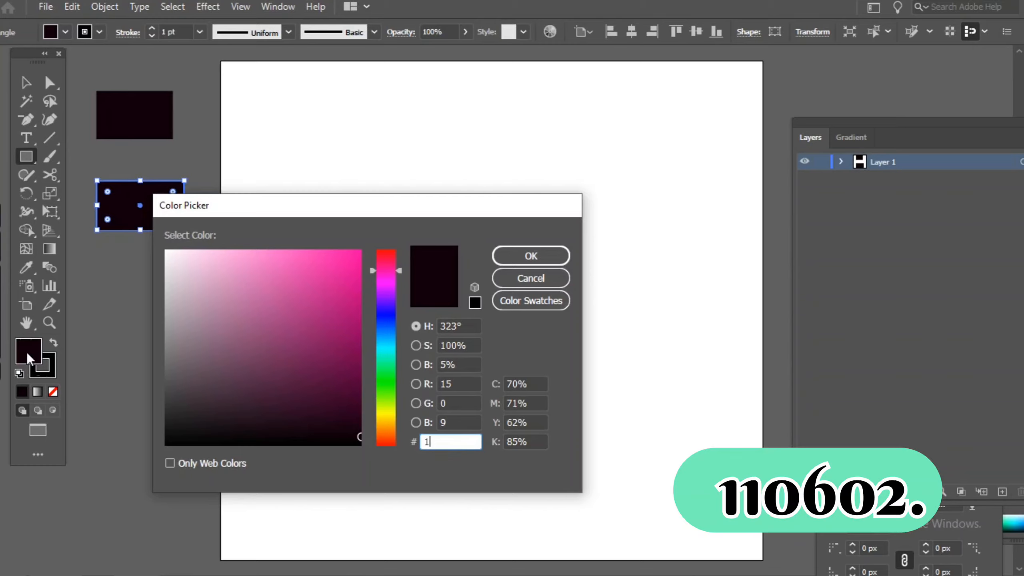
type("10602")
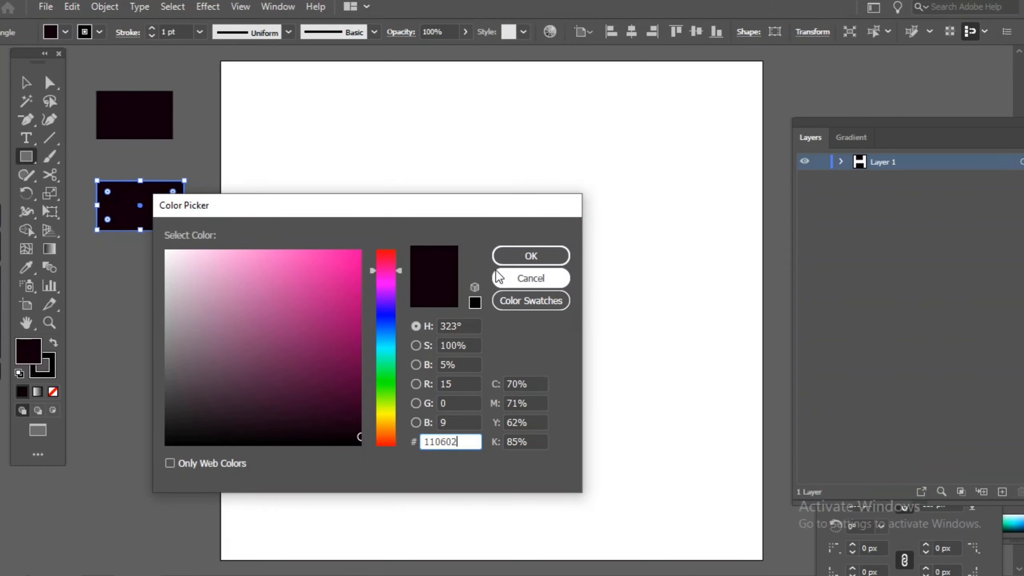
left_click(530, 256)
Draw a third small rectangle below the other two swatches and fill it with color 0f010c.
left_click_drag(97, 292, 190, 344)
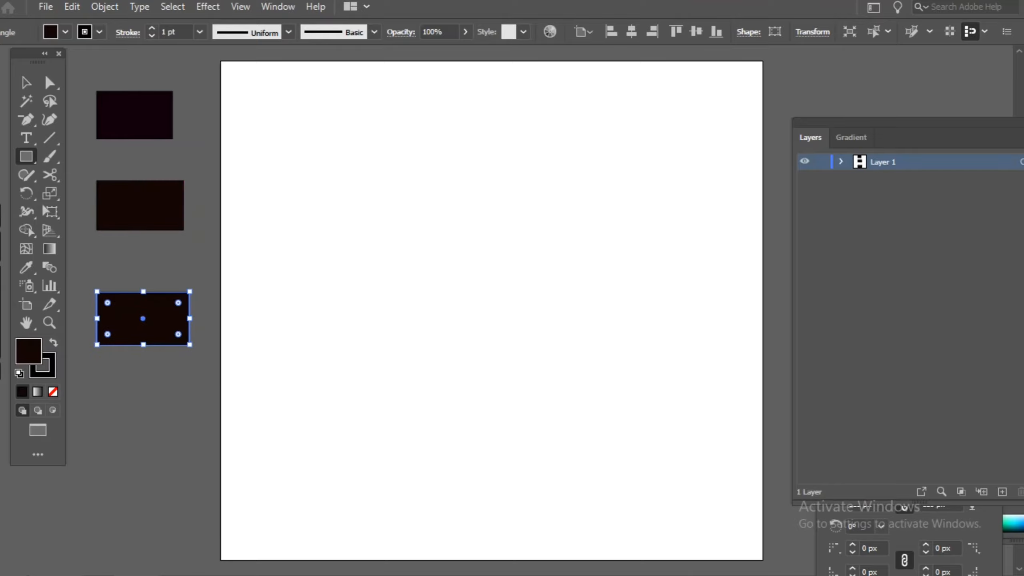
double_click(30, 360)
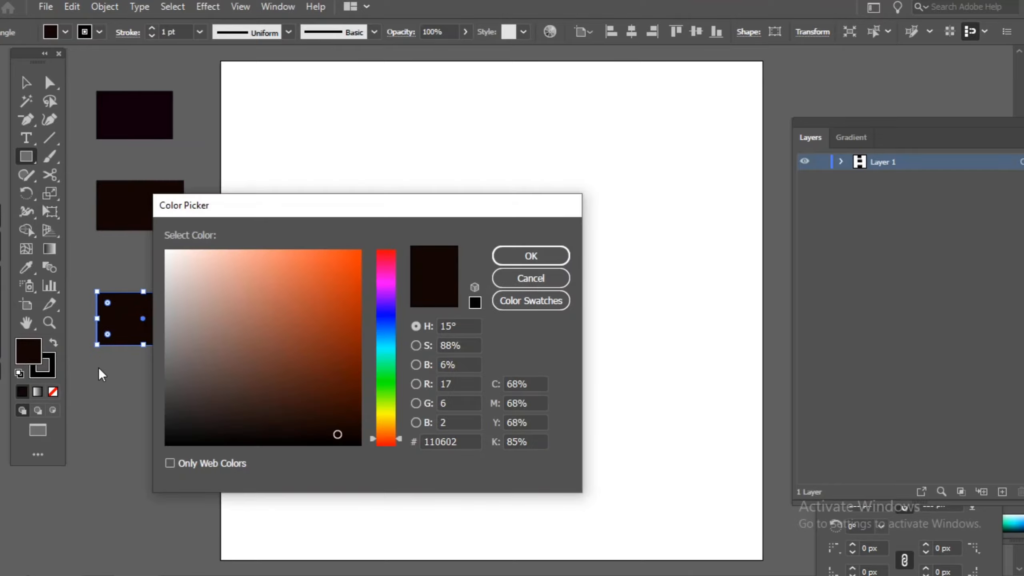
left_click(460, 439)
key("BackSpace")
key("BackSpace")
key("BackSpace")
key("BackSpace")
key("BackSpace")
key("BackSpace")
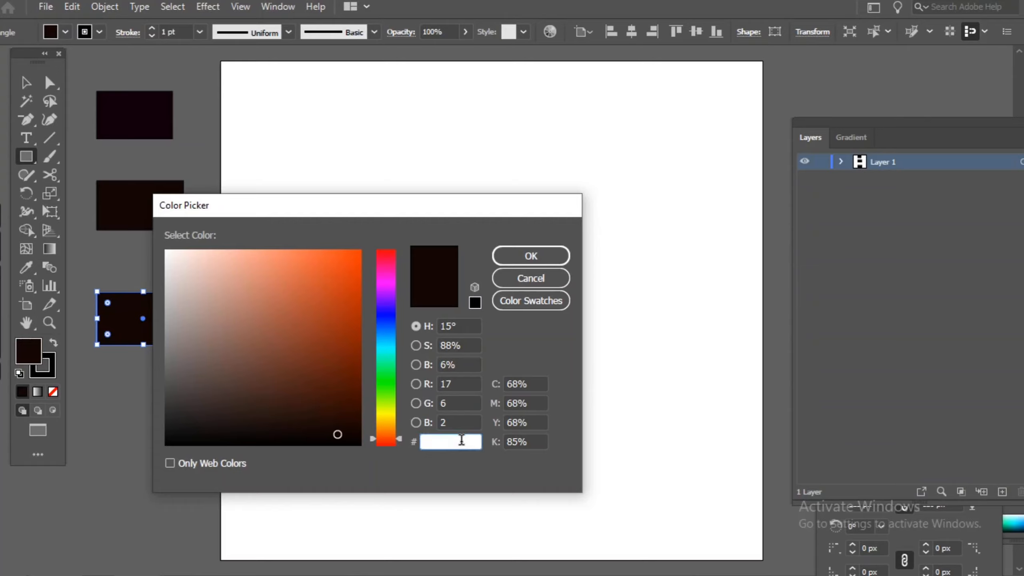
type("0f")
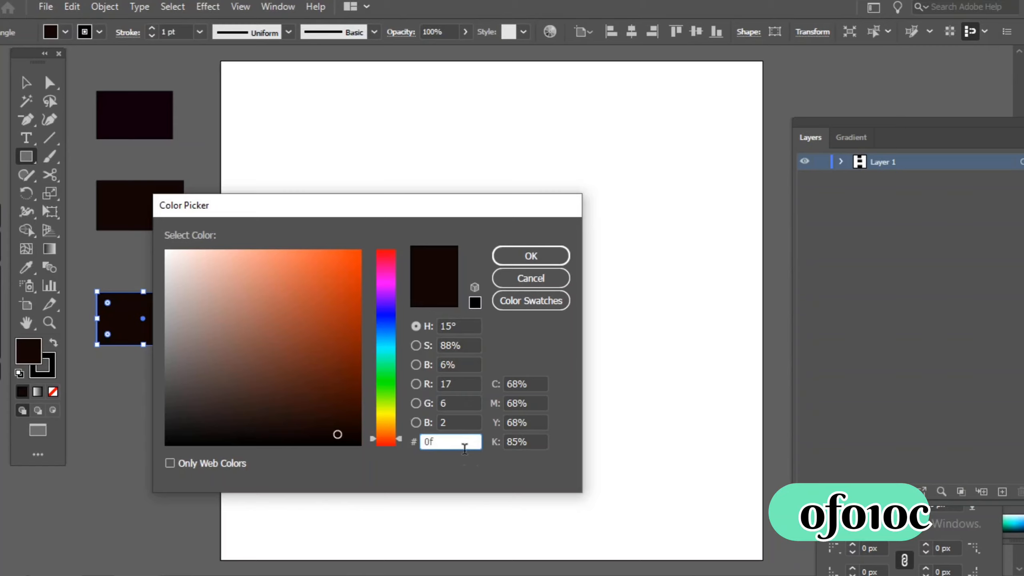
type("010c")
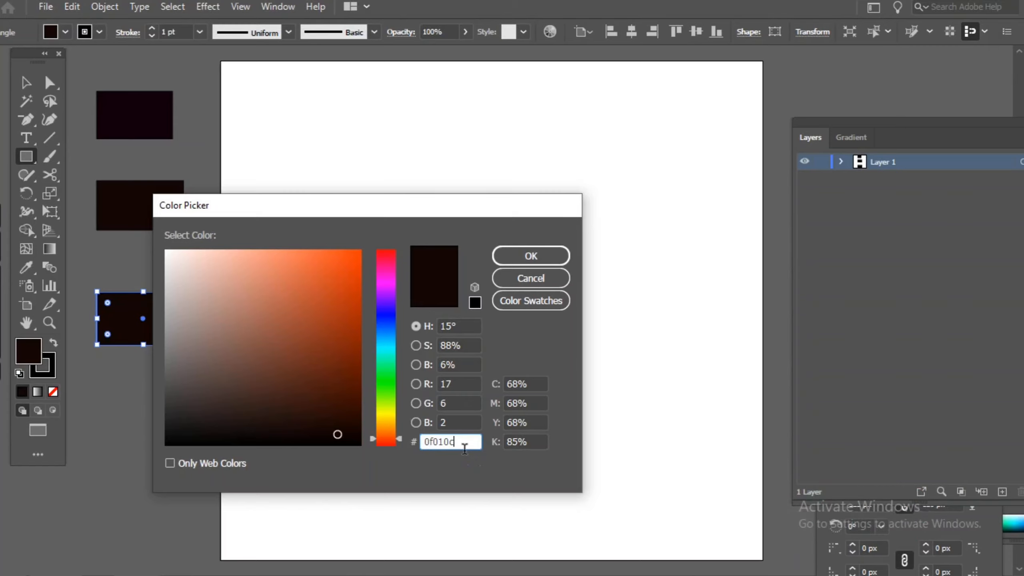
left_click(510, 250)
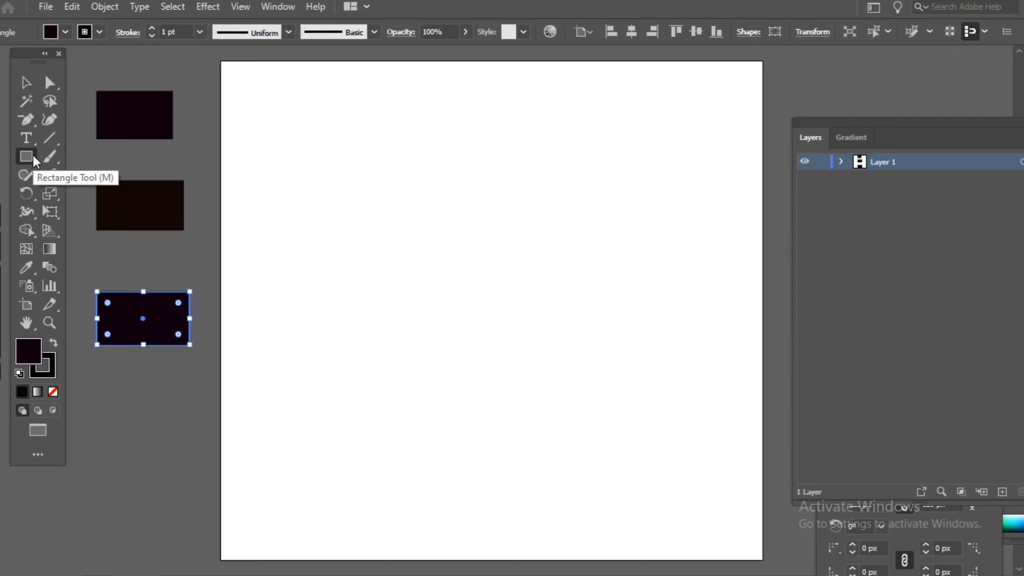
Draw a 1300 by 1200 px rectangle covering the whole artboard.
left_click_drag(219, 60, 762, 473)
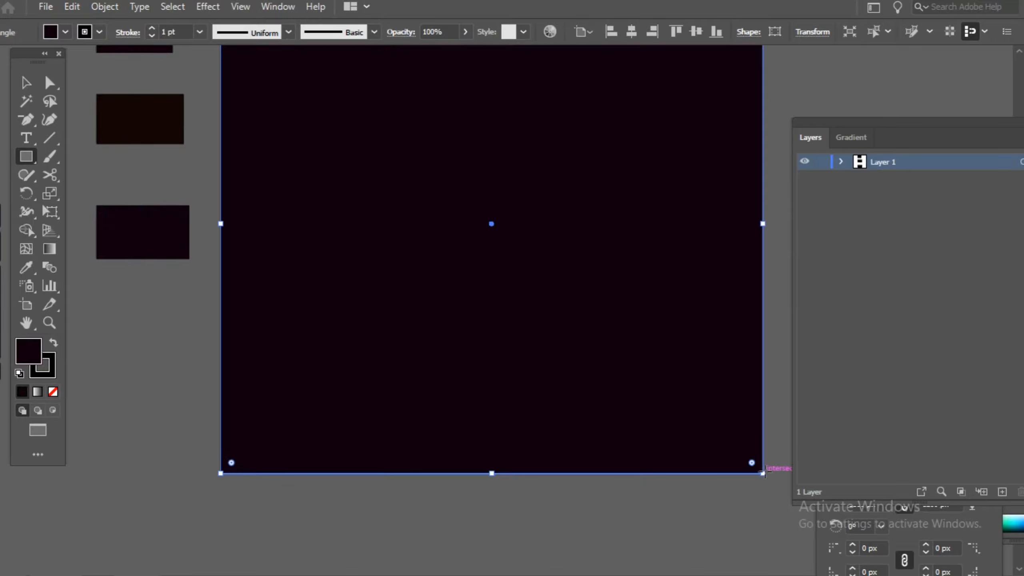
scroll(762, 468, "up", 3)
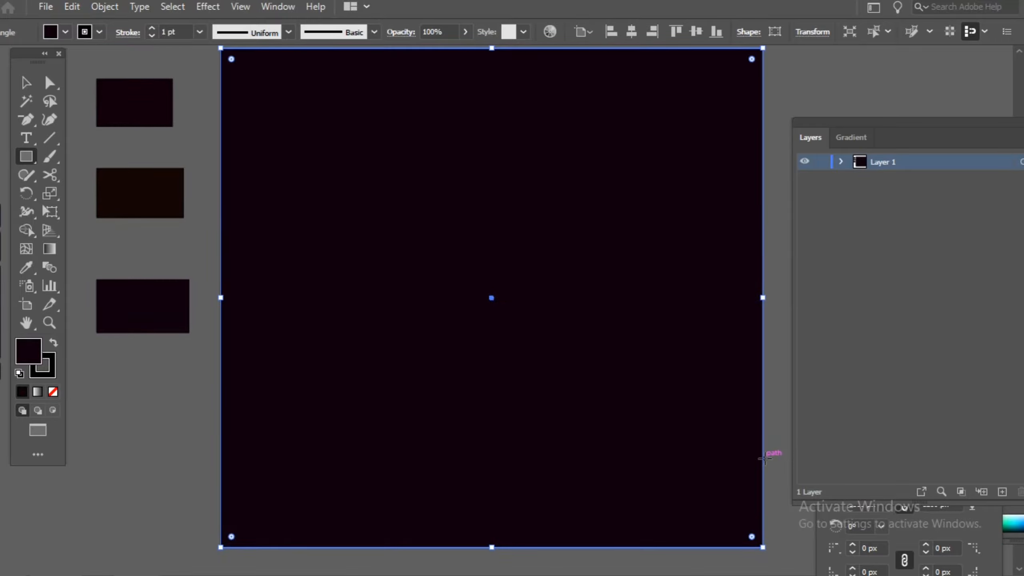
scroll(768, 456, "up", 1)
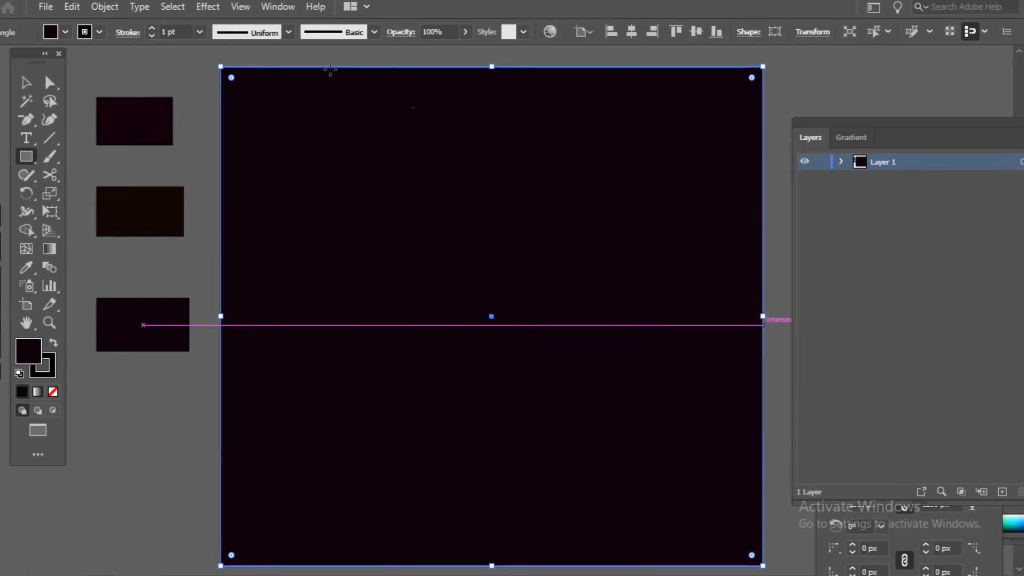
Apply a linear gradient fill to the artboard-sized rectangle and add a middle color stop at about 51%.
left_click(284, 7)
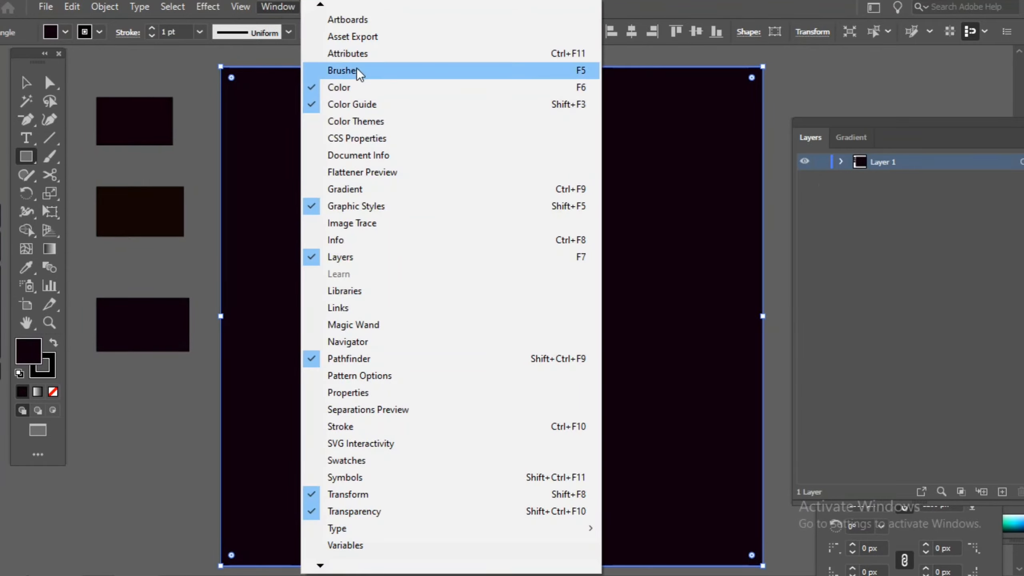
left_click(388, 189)
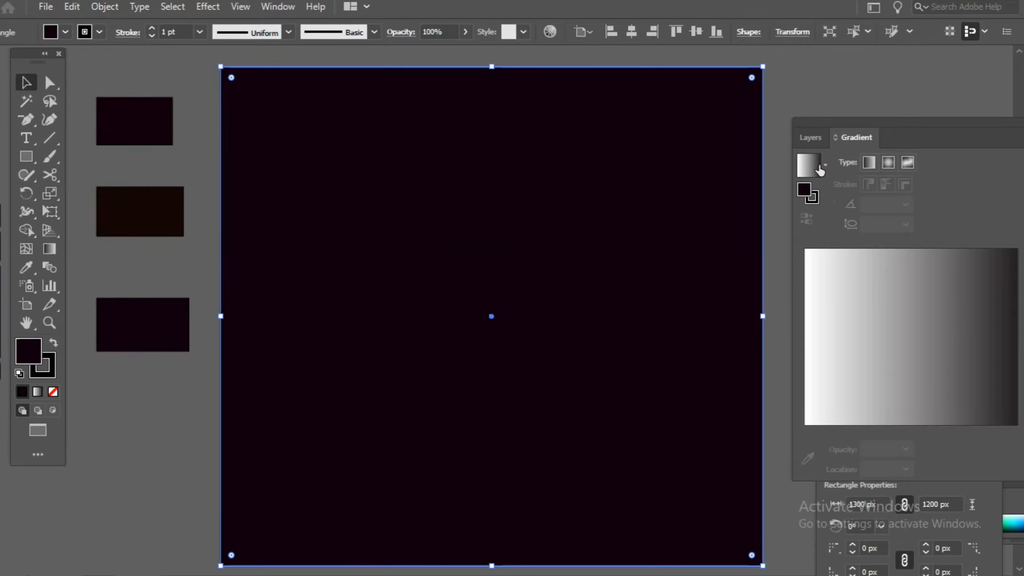
left_click(813, 169)
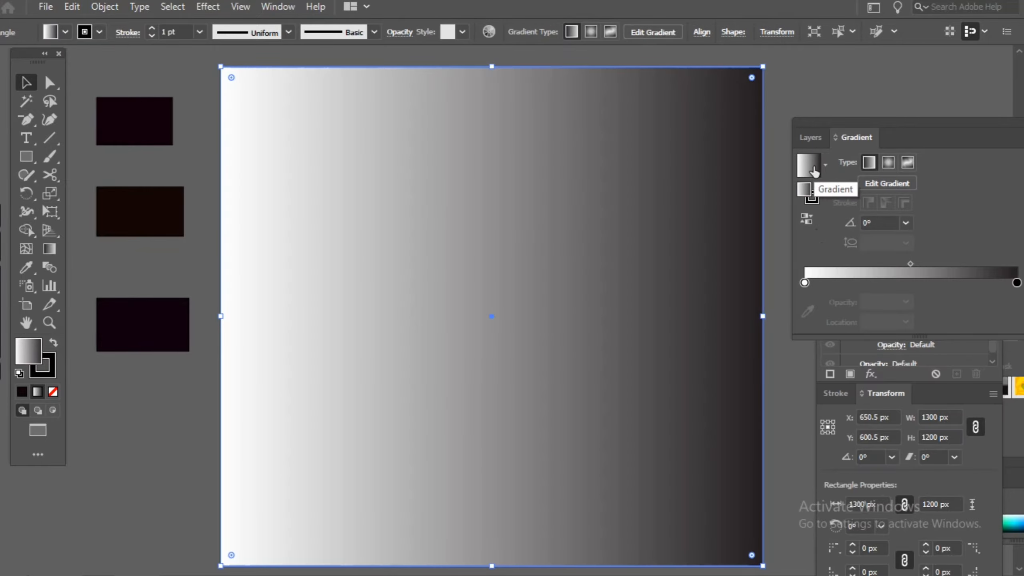
left_click(912, 282)
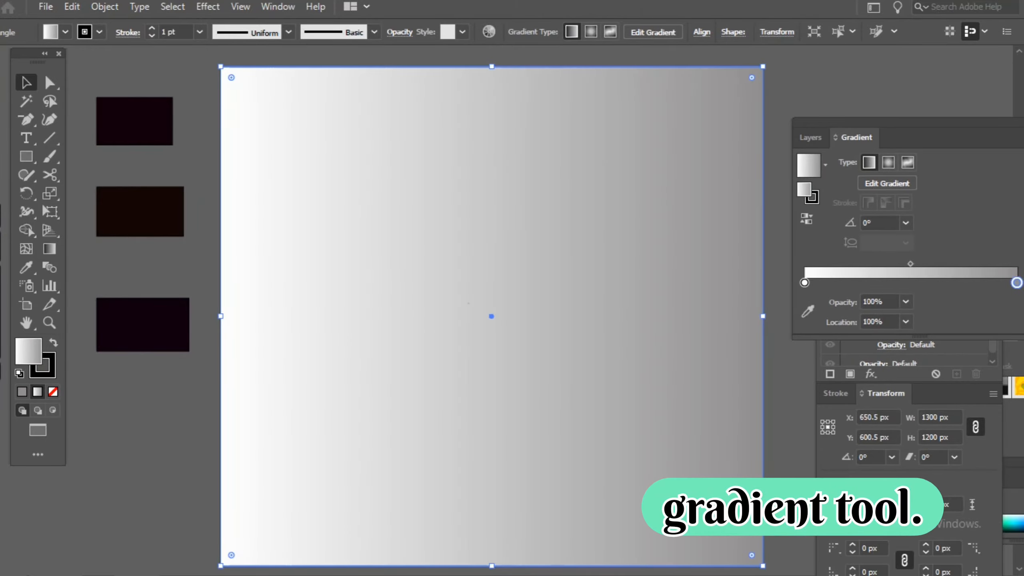
left_click(49, 248)
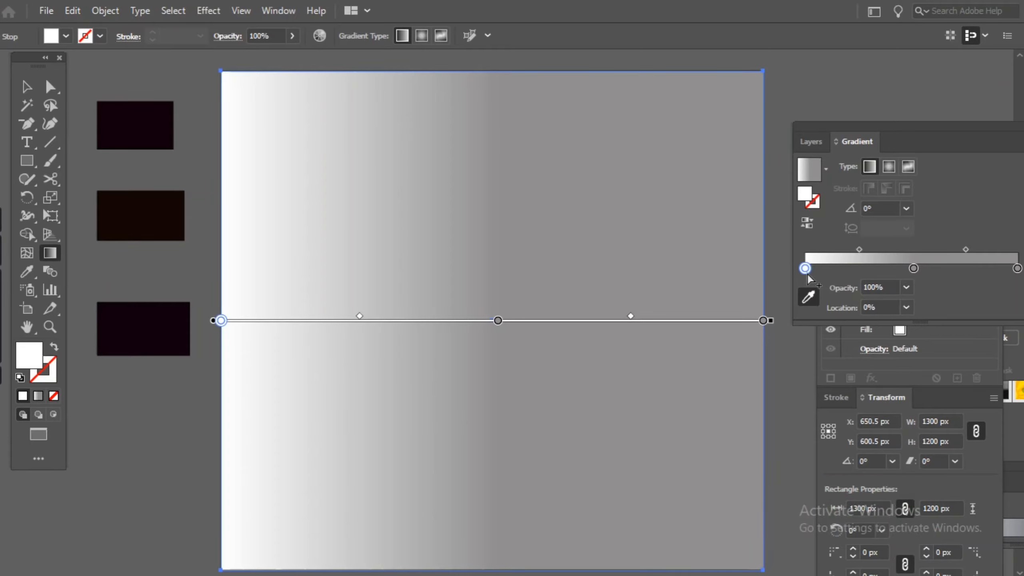
Color the gradient's start, middle and end stops by sampling the first, second and third swatches beside the artboard respectively.
left_click(808, 300)
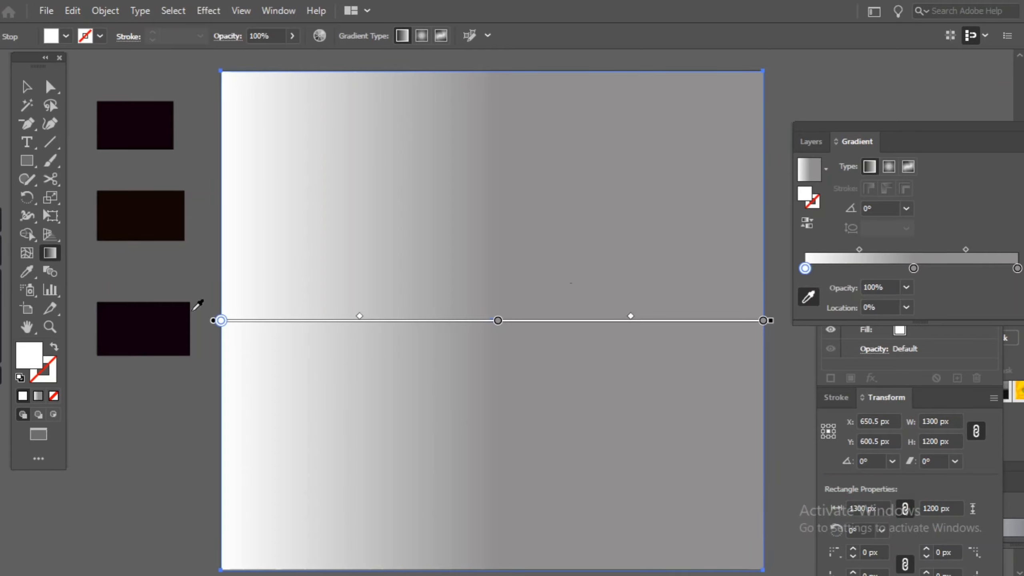
left_click(149, 129)
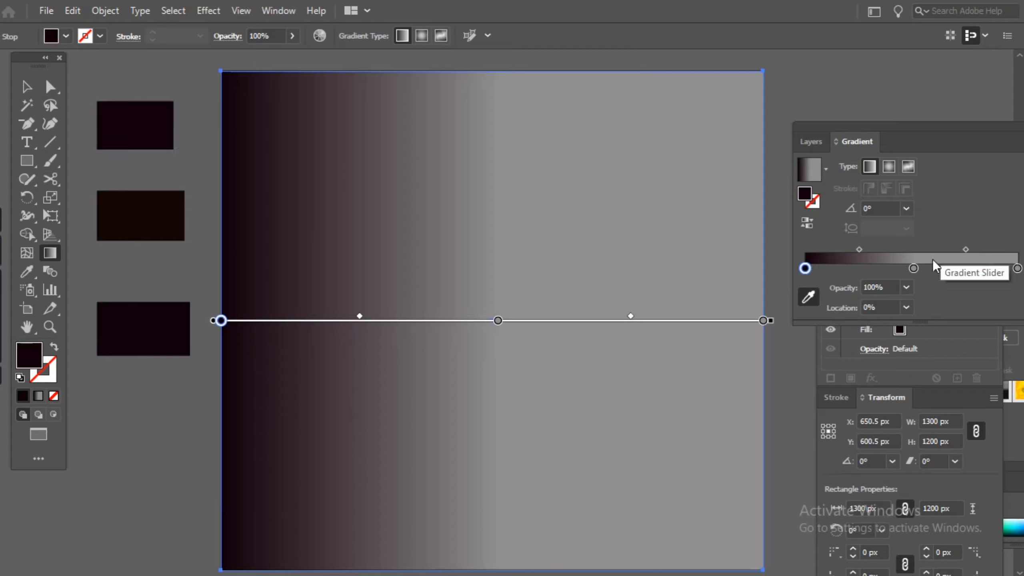
left_click(914, 269)
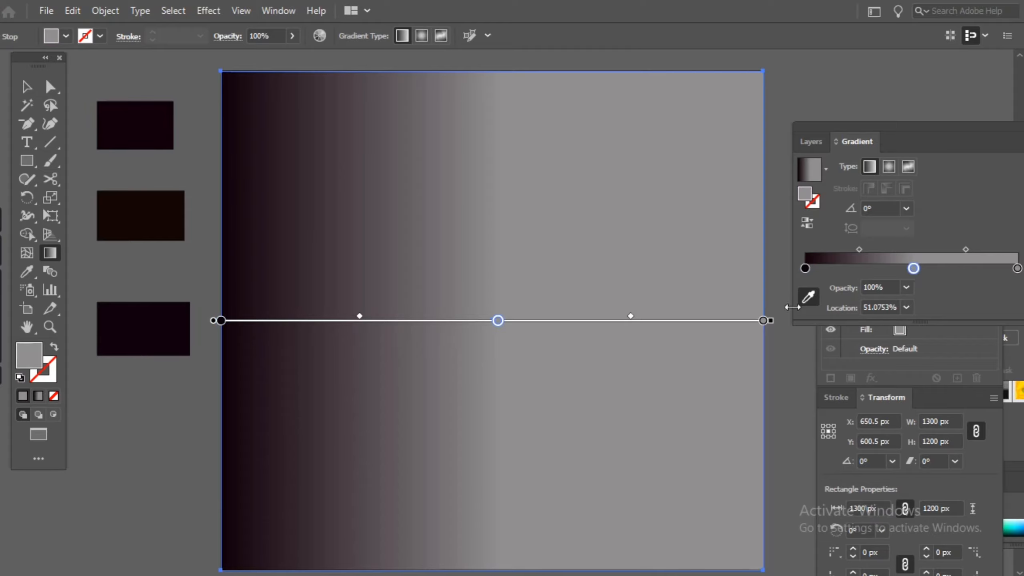
left_click(805, 305)
left_click(166, 218)
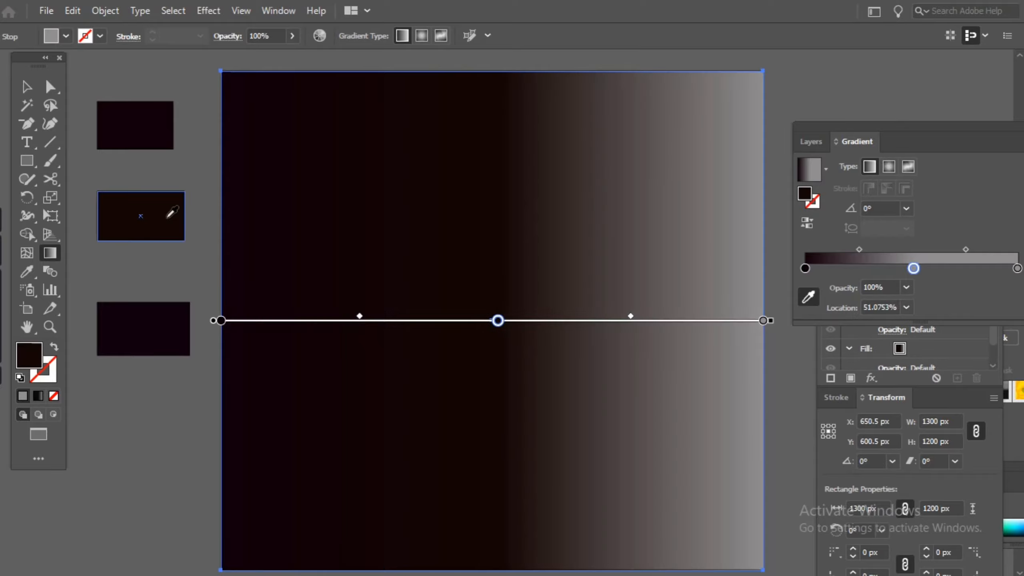
left_click(1017, 268)
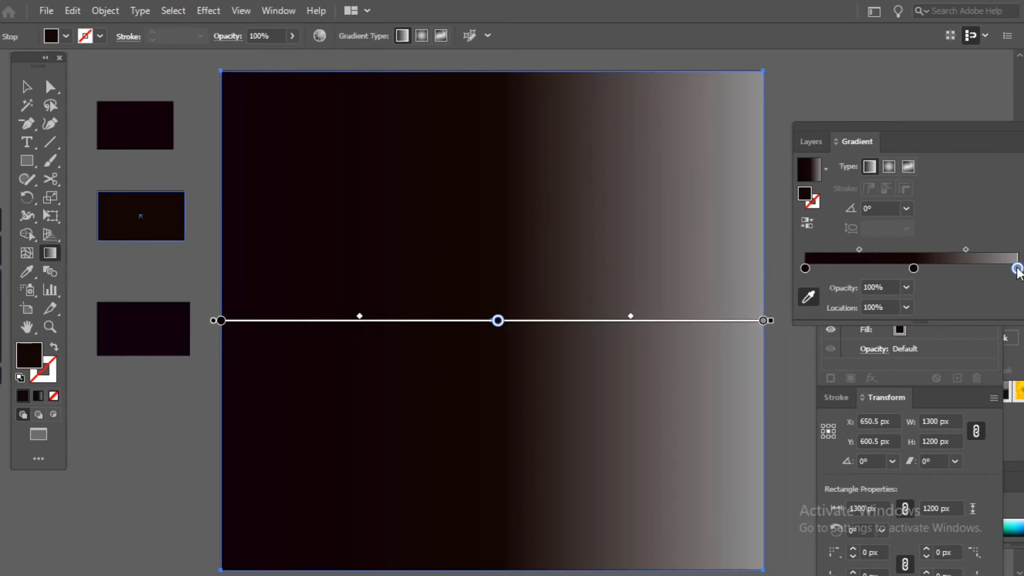
left_click(810, 296)
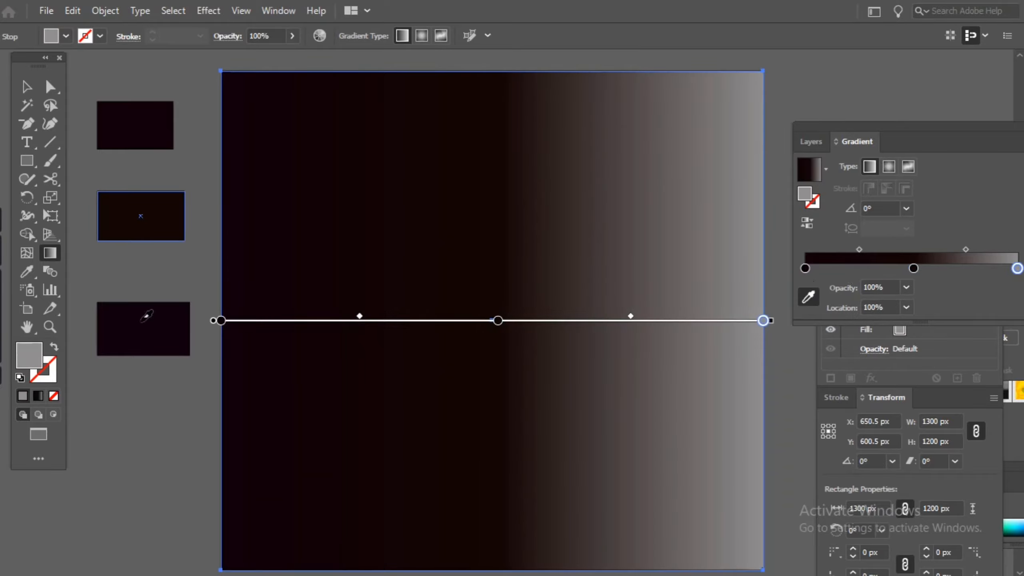
left_click(142, 322)
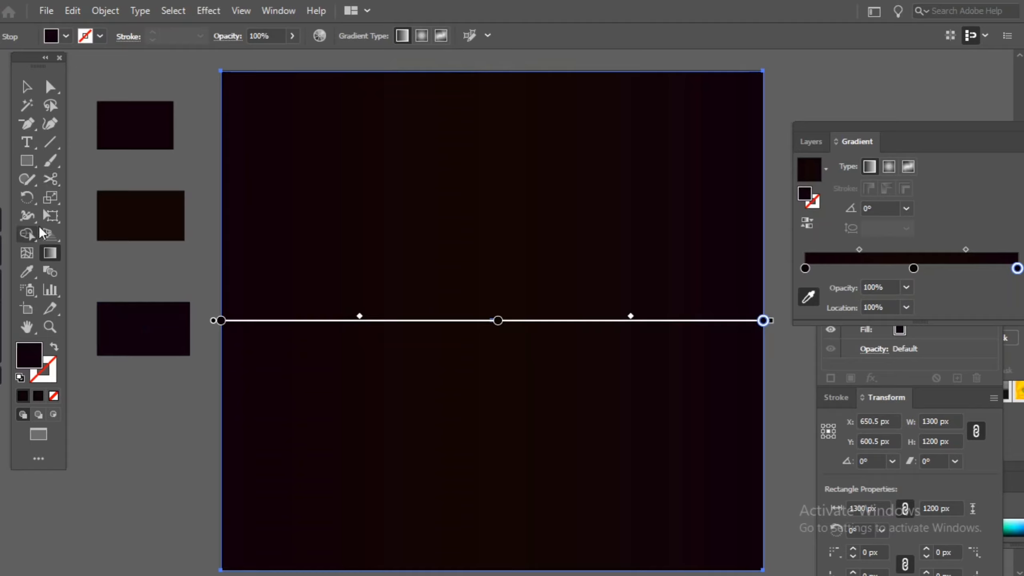
Delete the three temporary color swatches beside the artboard.
left_click(27, 86)
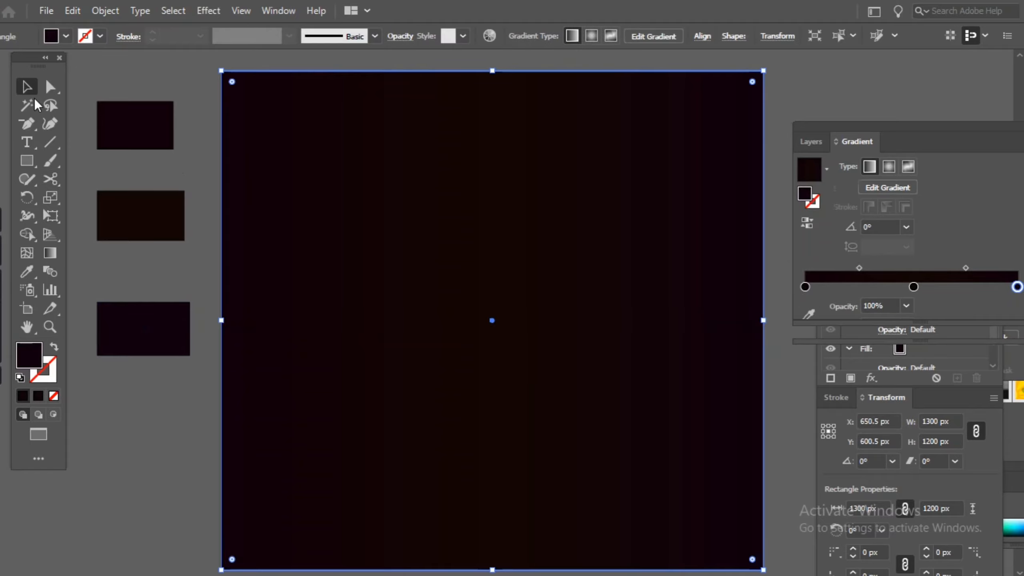
left_click(184, 158)
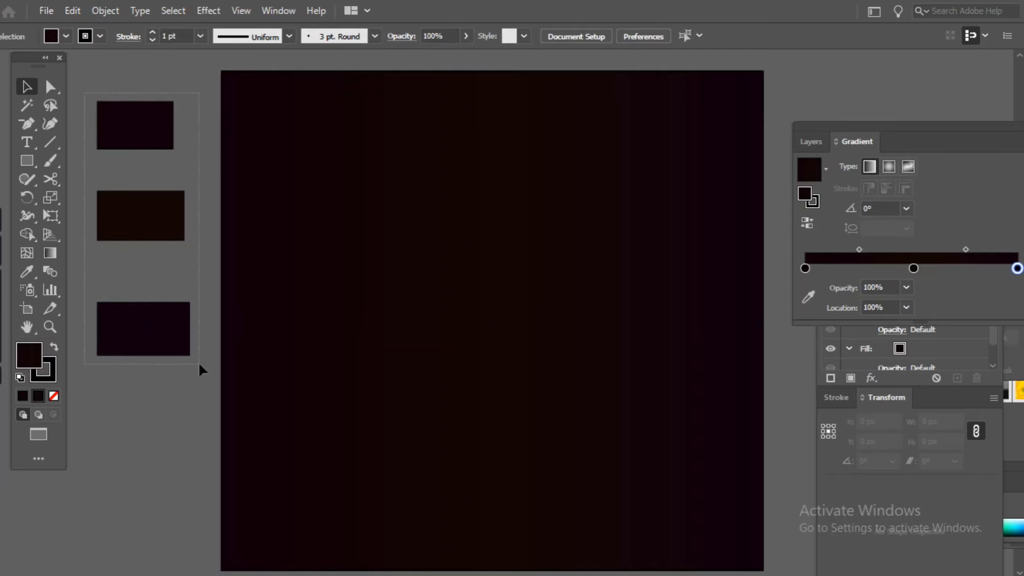
left_click_drag(199, 364, 199, 364)
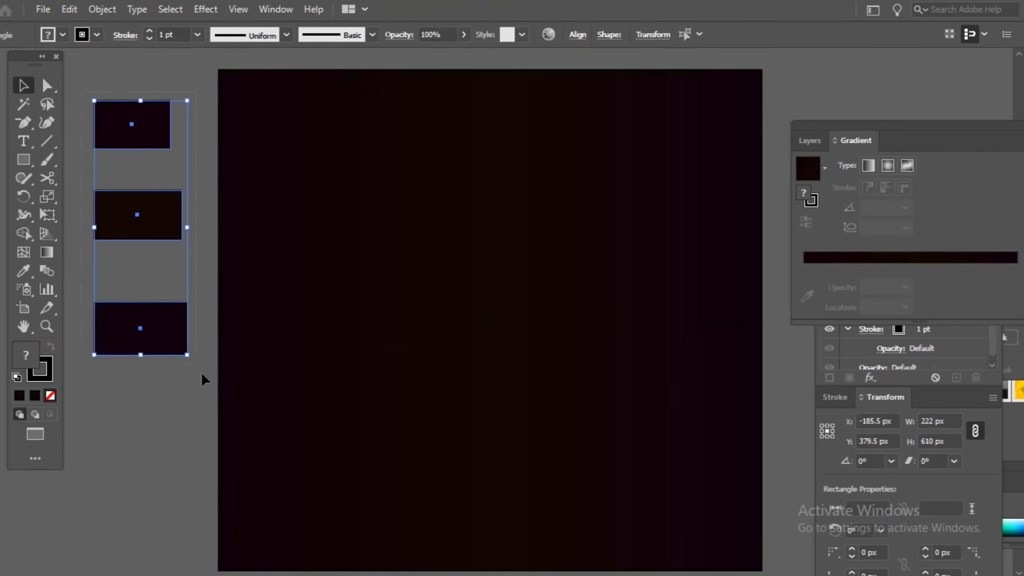
key("Delete")
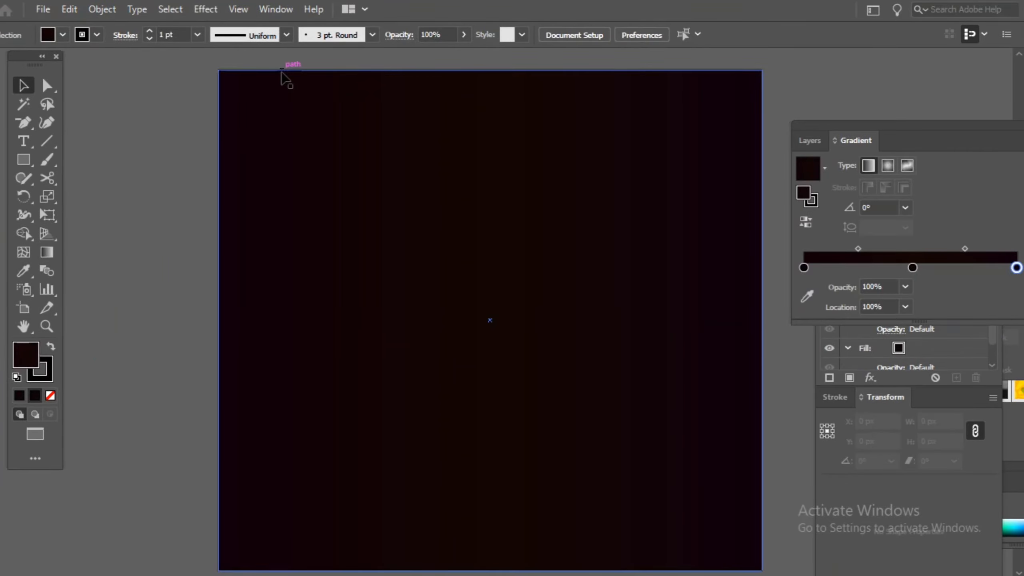
Lock the background layer, Layer 1, and add a new layer above it.
left_click(276, 10)
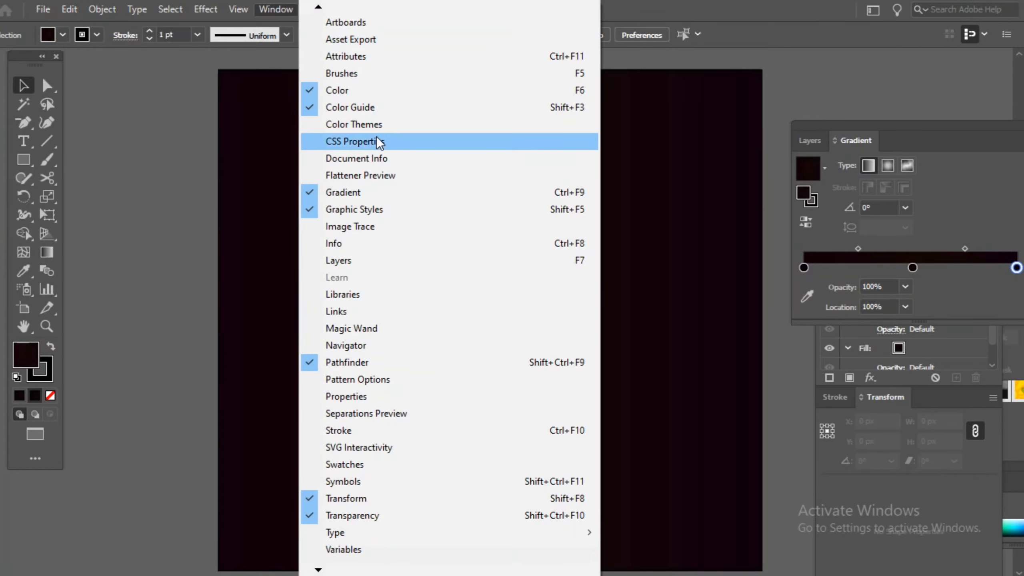
left_click(392, 270)
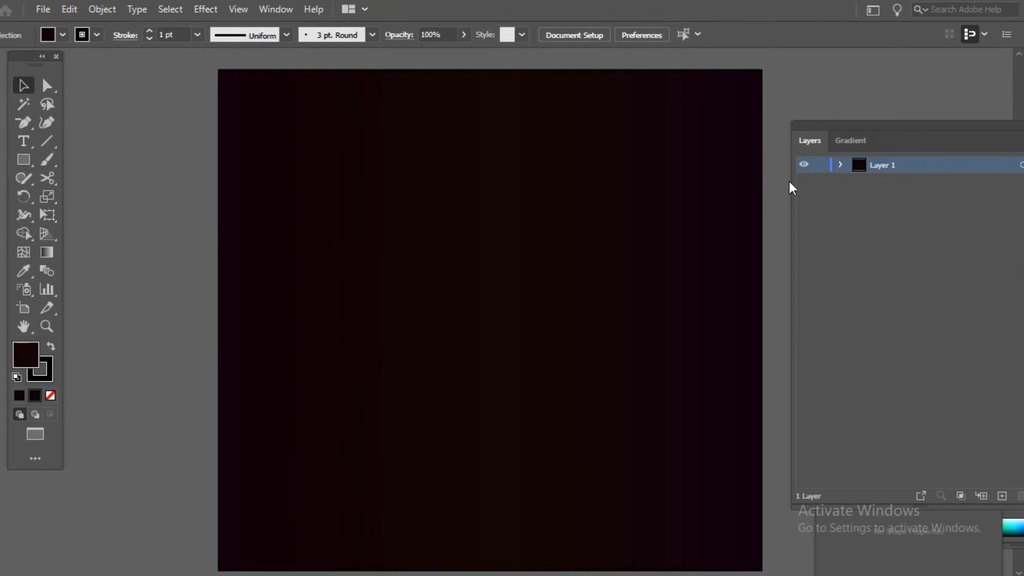
left_click(821, 165)
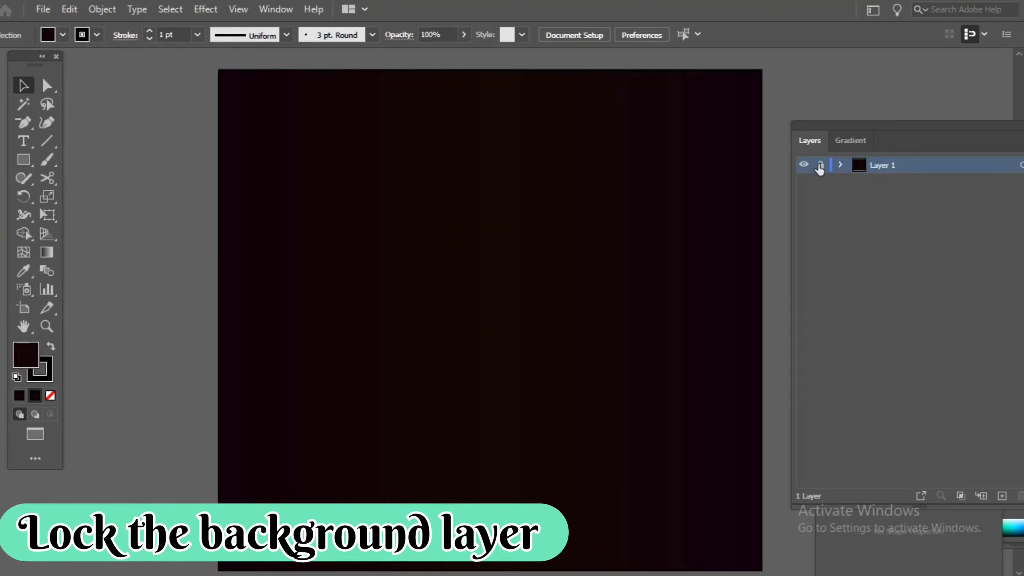
left_click(1002, 496)
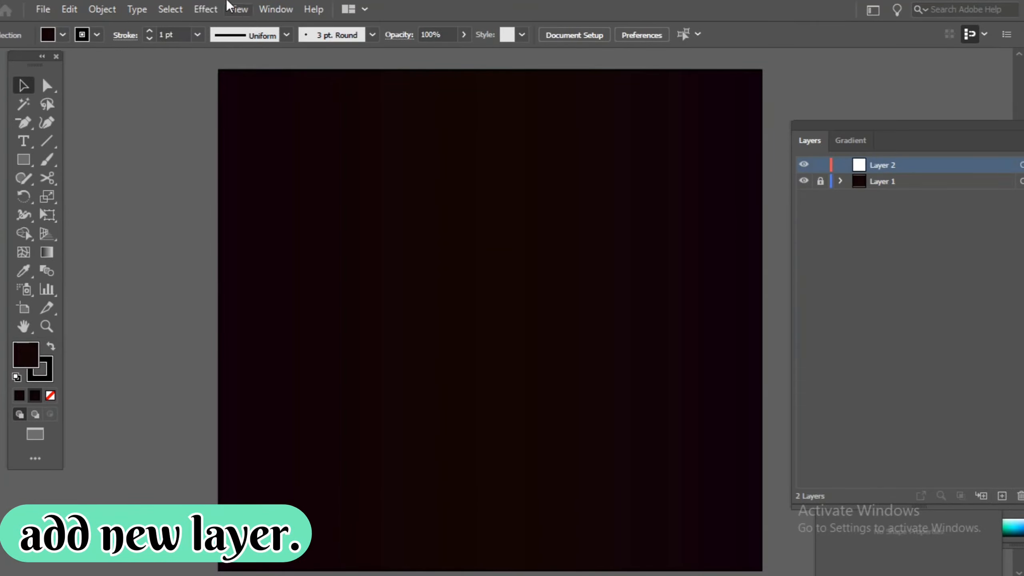
Draw a circle with the Ellipse tool on the new layer and place it near the middle of the artboard.
left_click(29, 161)
left_click(59, 195)
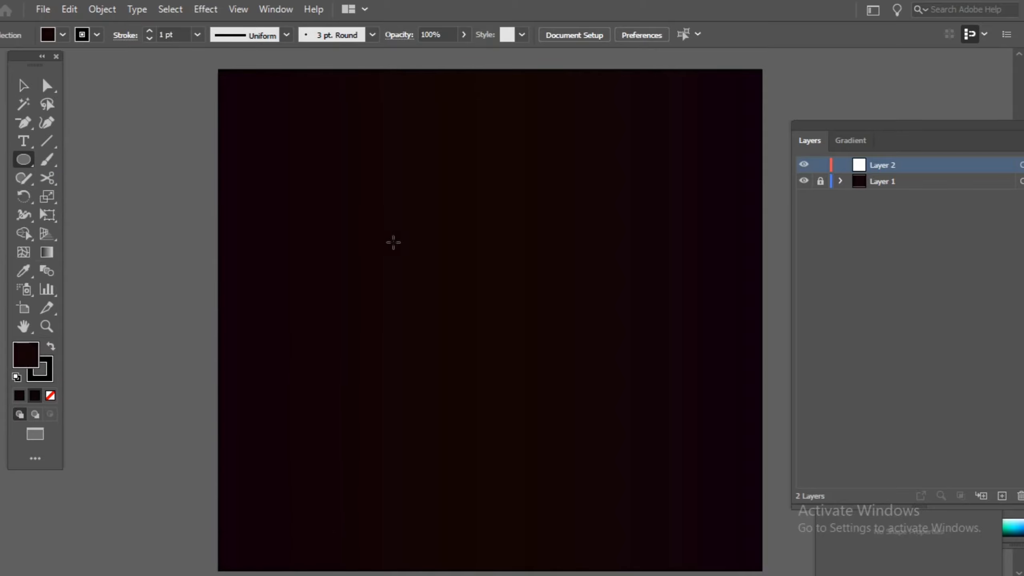
left_click_drag(411, 256, 632, 477)
key("v")
left_click_drag(533, 376, 509, 309)
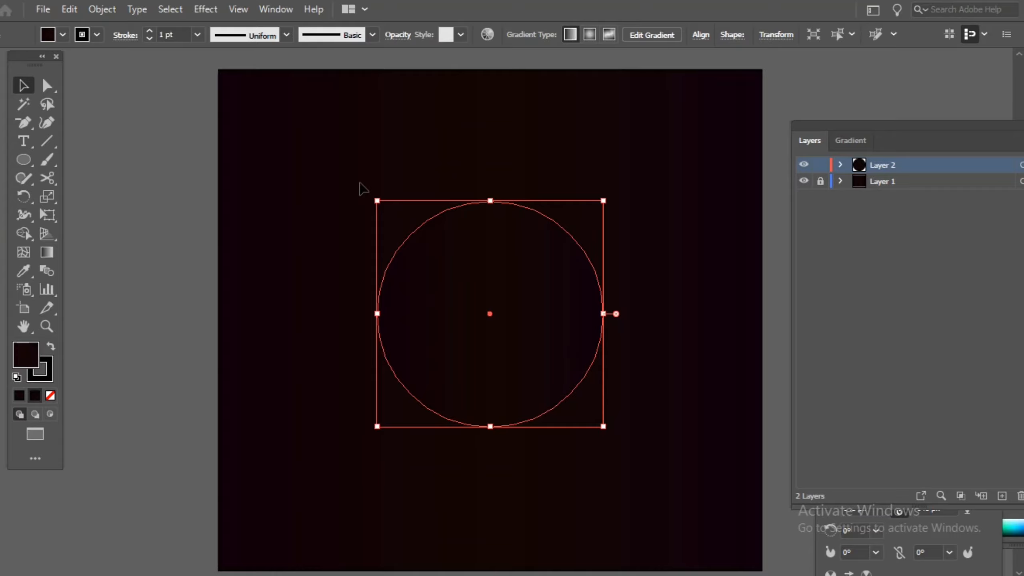
Set the circle's stroke weight to 12 pt and its fill to none.
left_click(197, 35)
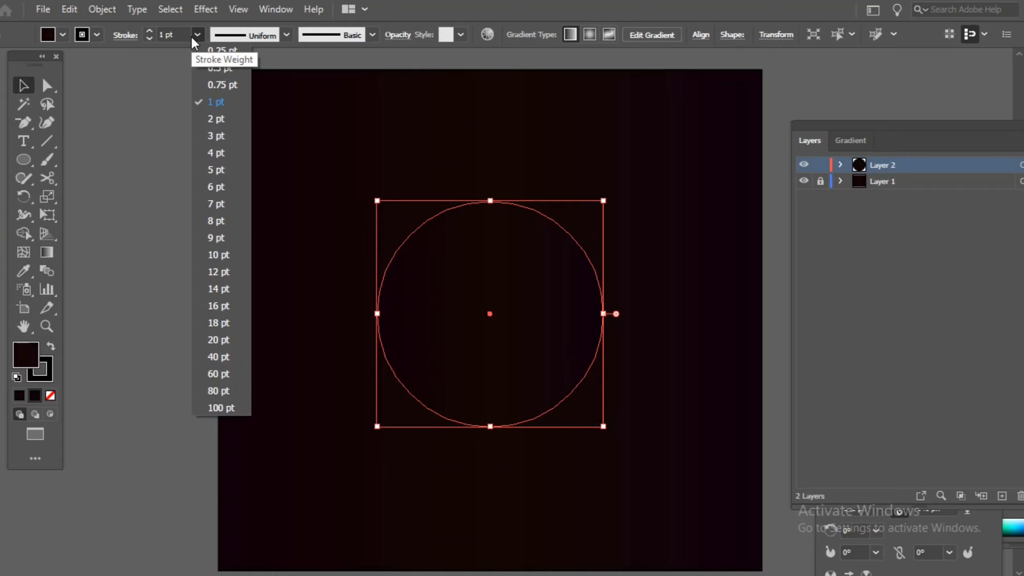
left_click(241, 274)
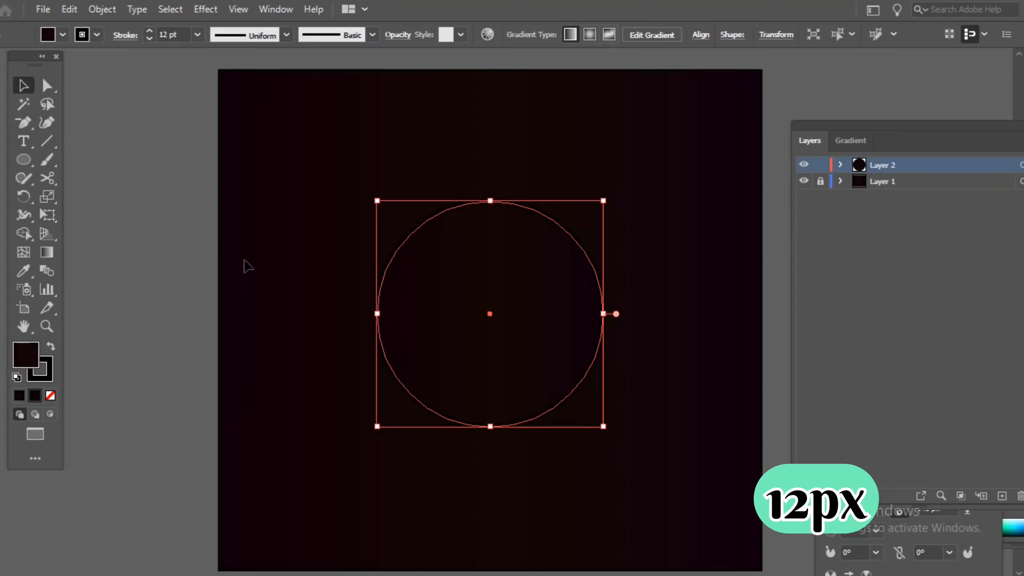
left_click(65, 35)
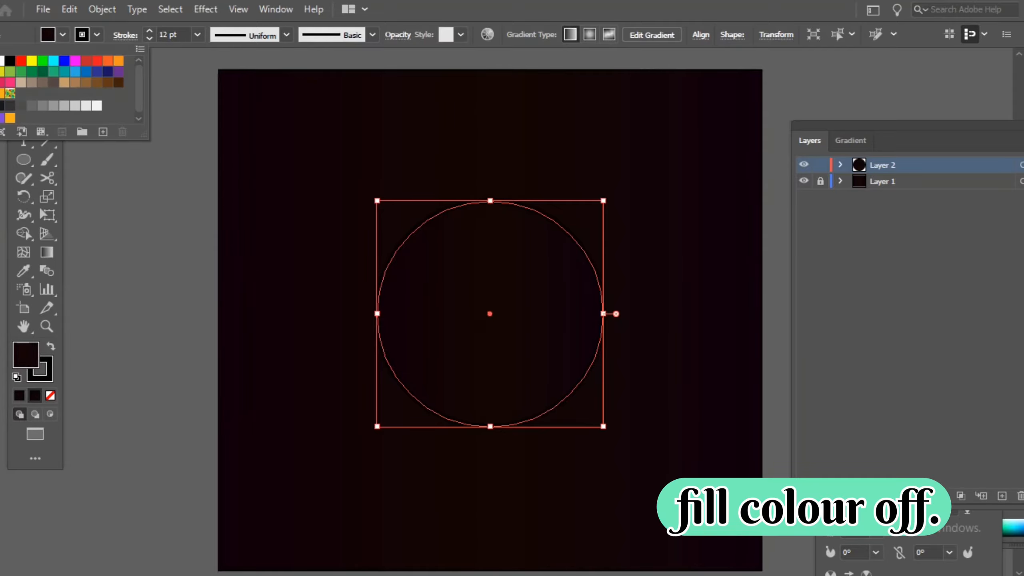
left_click(0, 60)
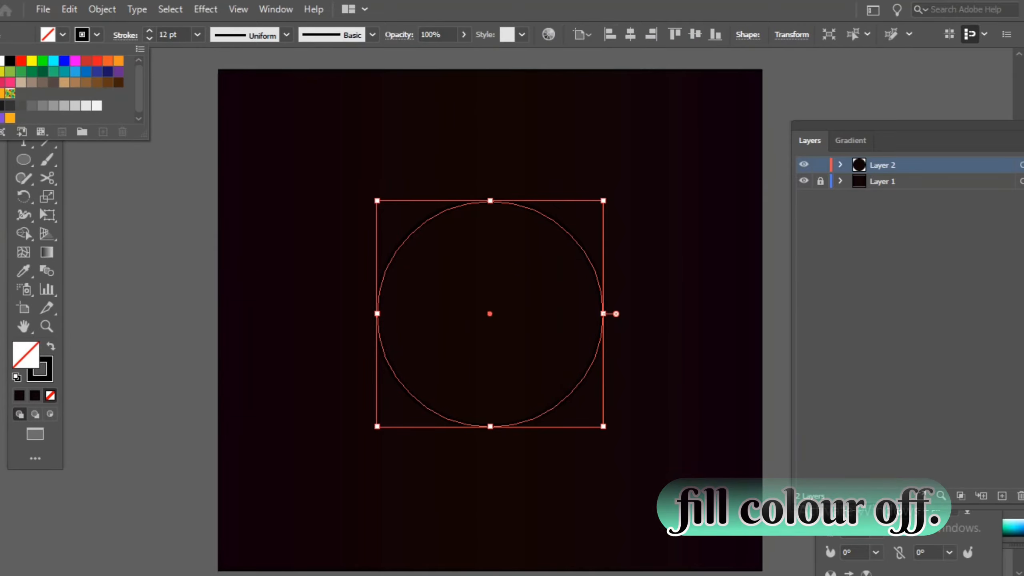
left_click(136, 164)
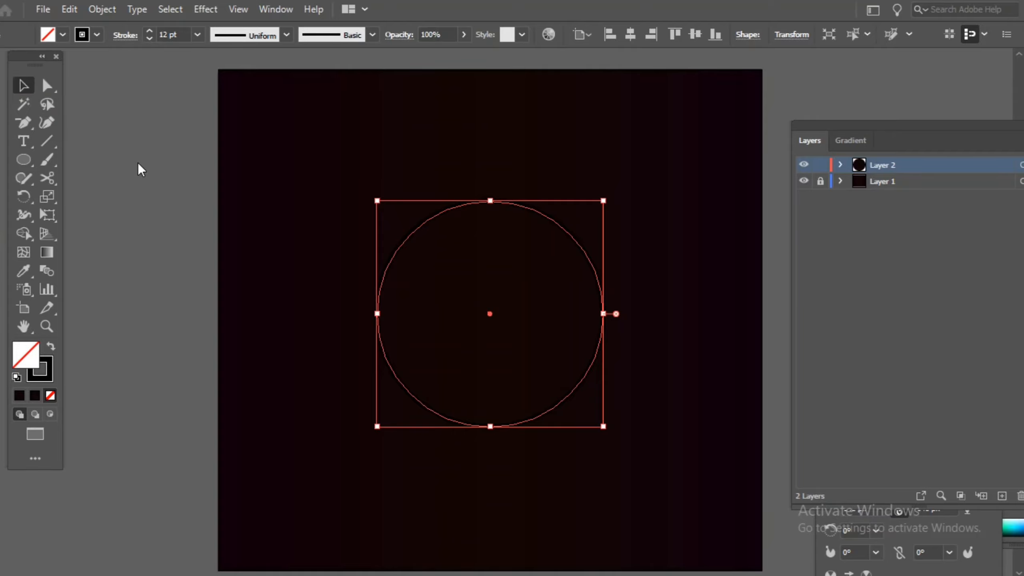
Expand the circle's stroke into a ring shape, with only the Stroke option enabled.
left_click(107, 13)
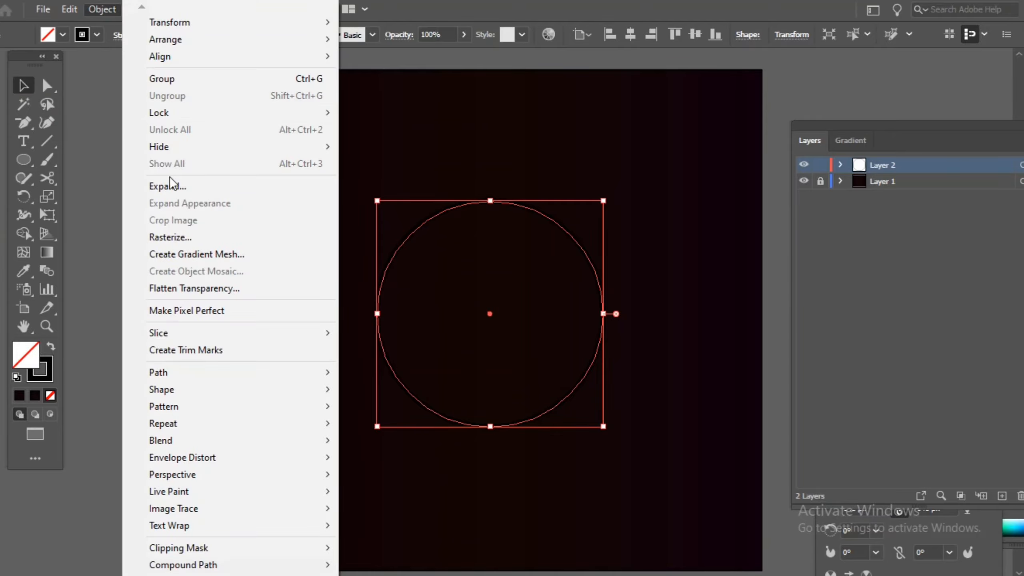
left_click(197, 186)
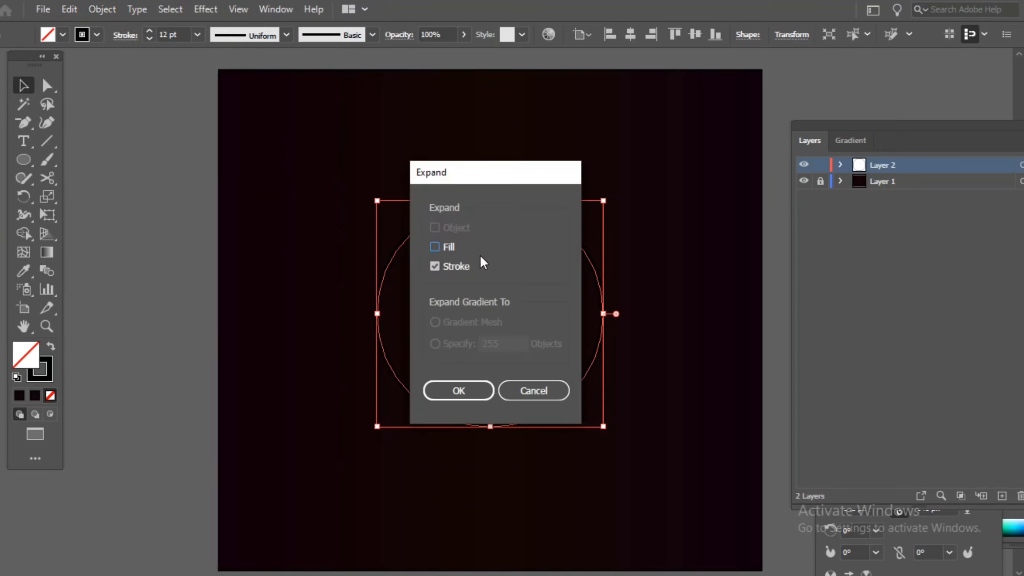
left_click(464, 390)
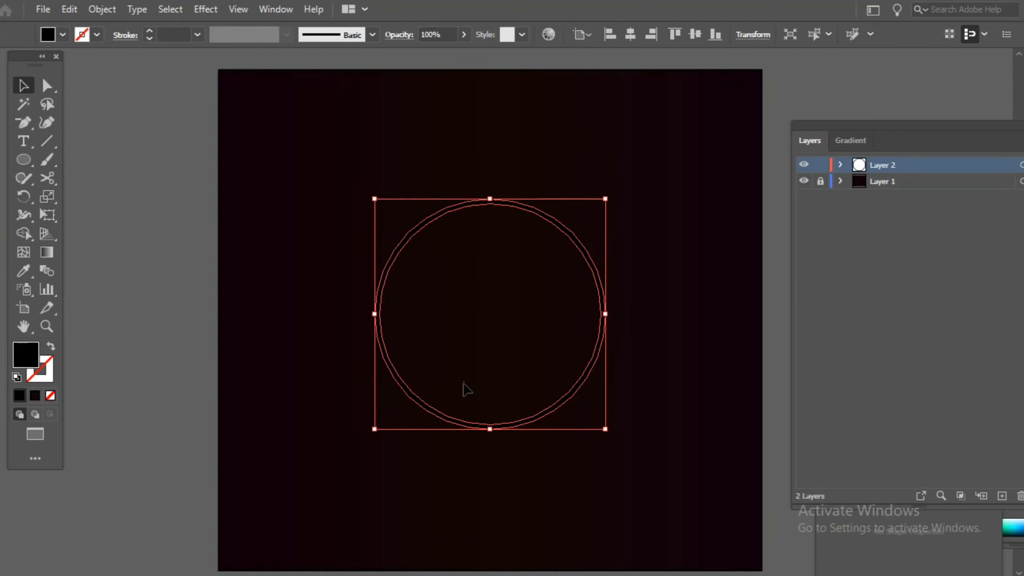
Offset the ring's path by 120 px with Miter joins and a miter limit of 4.
left_click(101, 9)
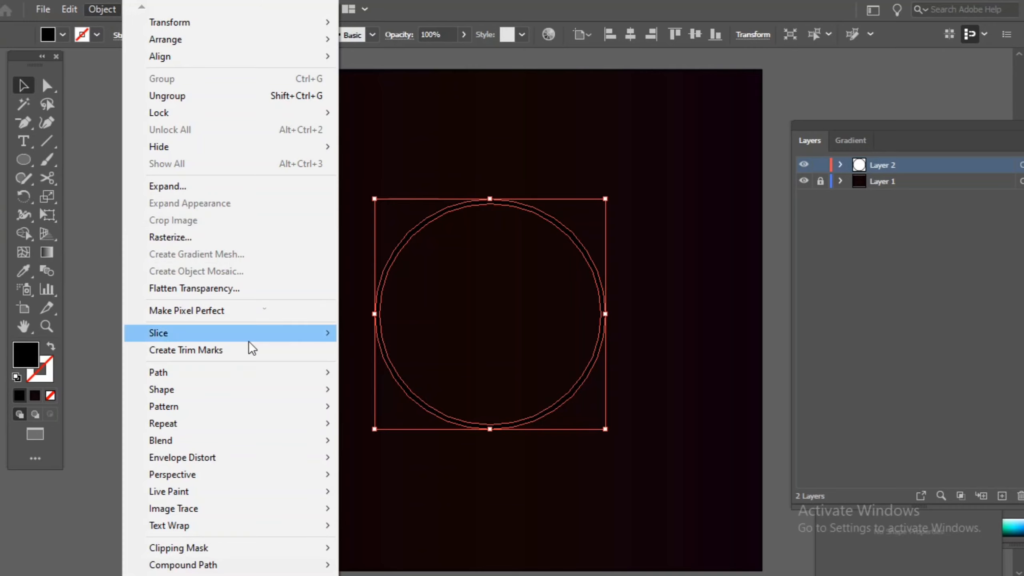
mouse_move(234, 378)
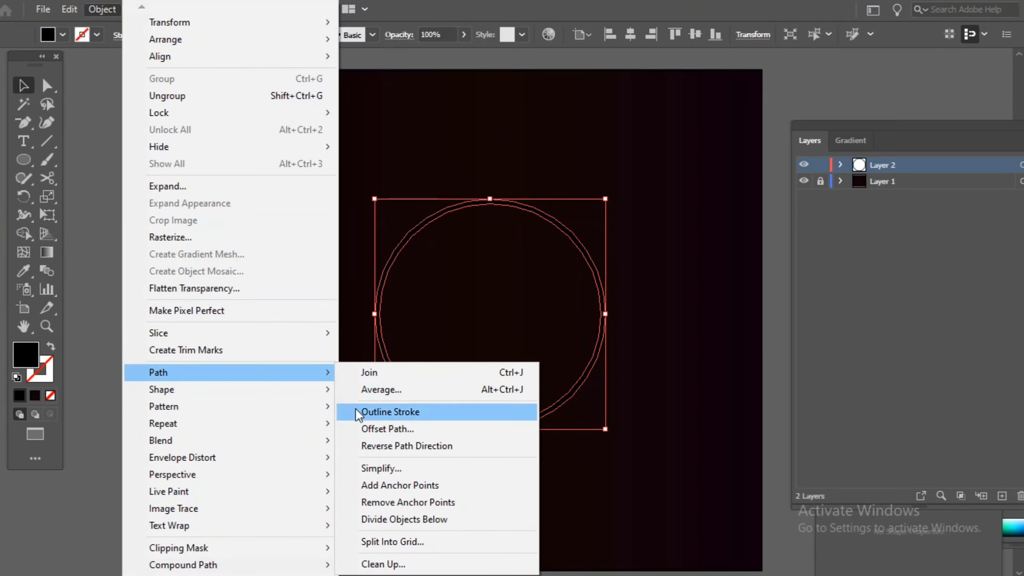
left_click(374, 429)
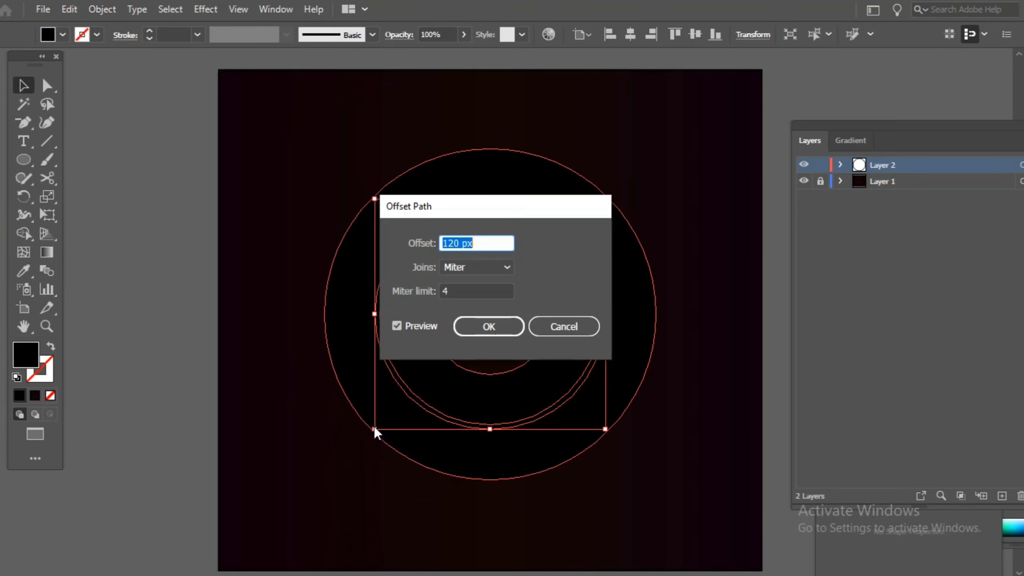
left_click(490, 326)
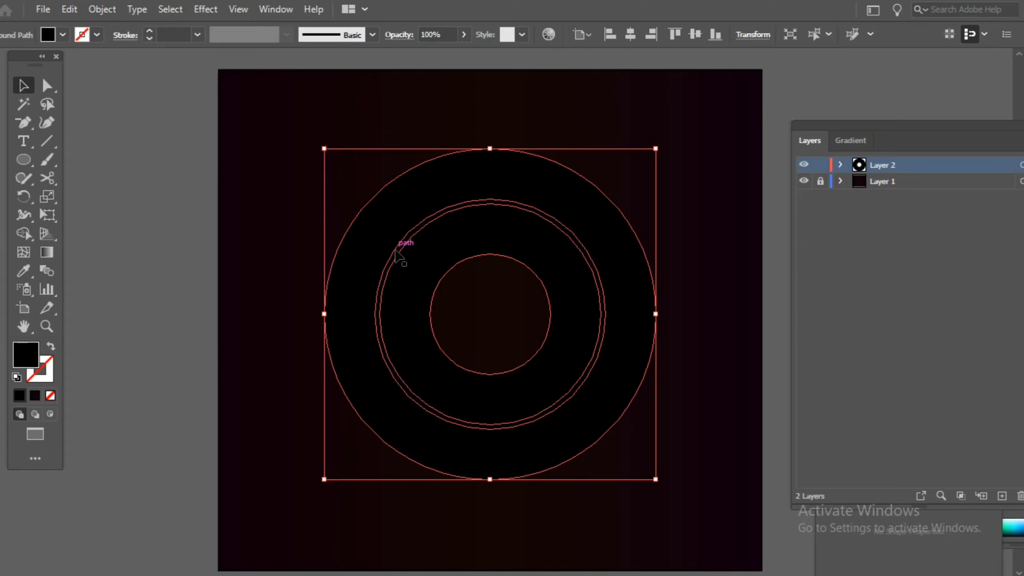
Ungroup the thin ring and its wide offset ring, and clear the selection.
right_click(587, 369)
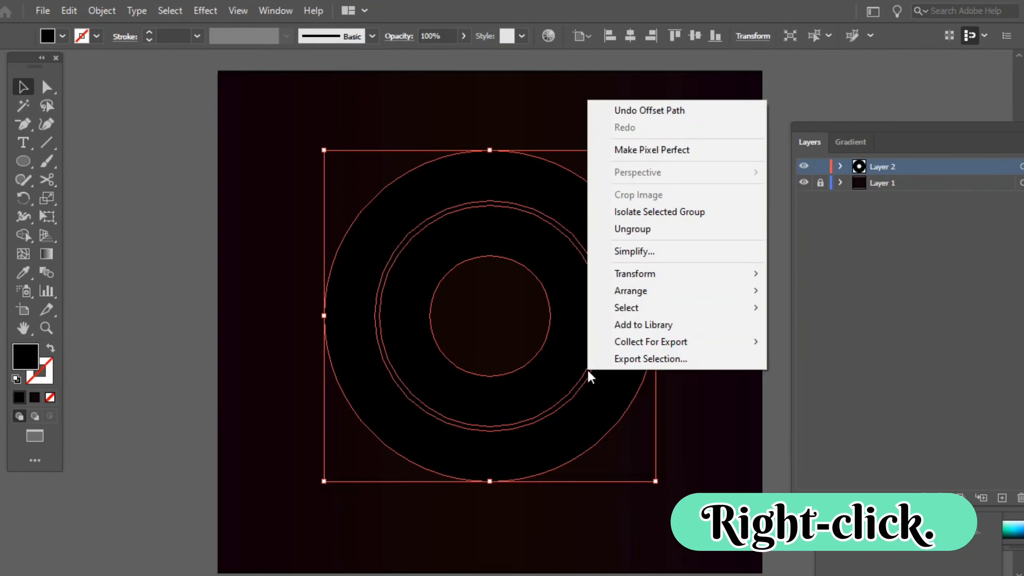
left_click(602, 231)
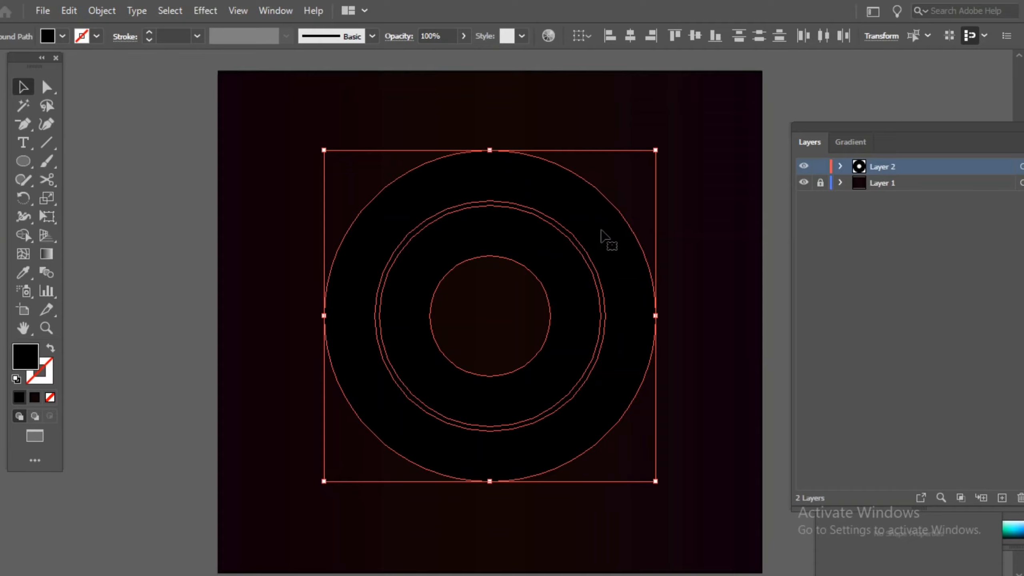
left_click(155, 236)
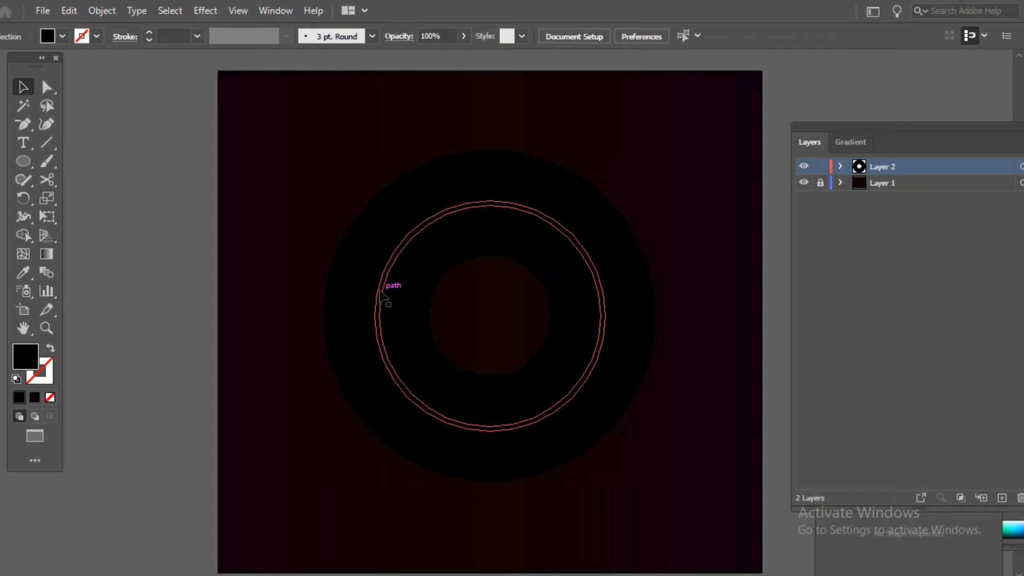
Fill the thin inner ring with white.
left_click(380, 294)
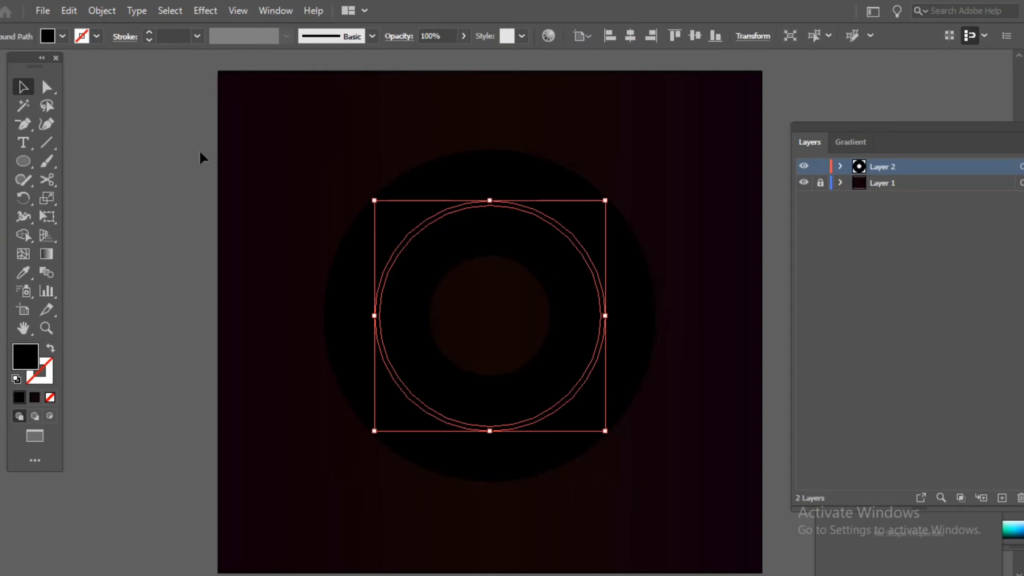
left_click(62, 36)
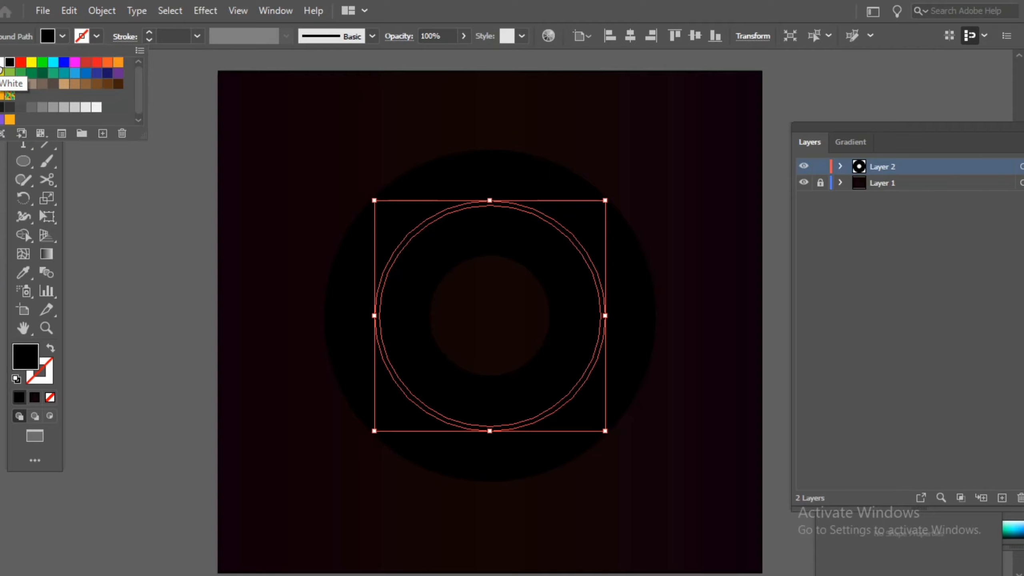
left_click(1, 66)
left_click(146, 325)
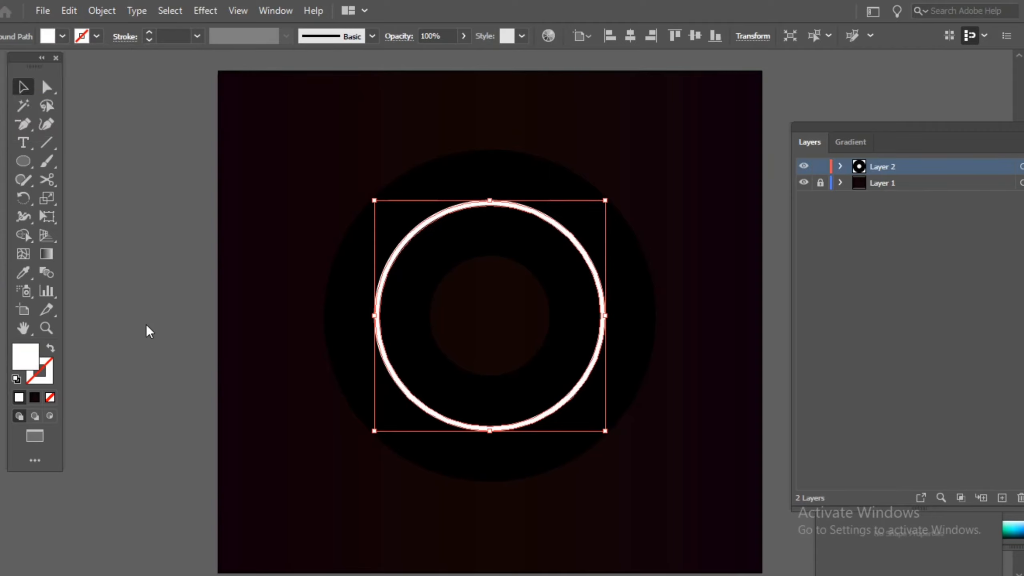
Select both rings and blend the white ring with the wide black ring using the Blend tool.
left_click_drag(295, 148, 681, 482)
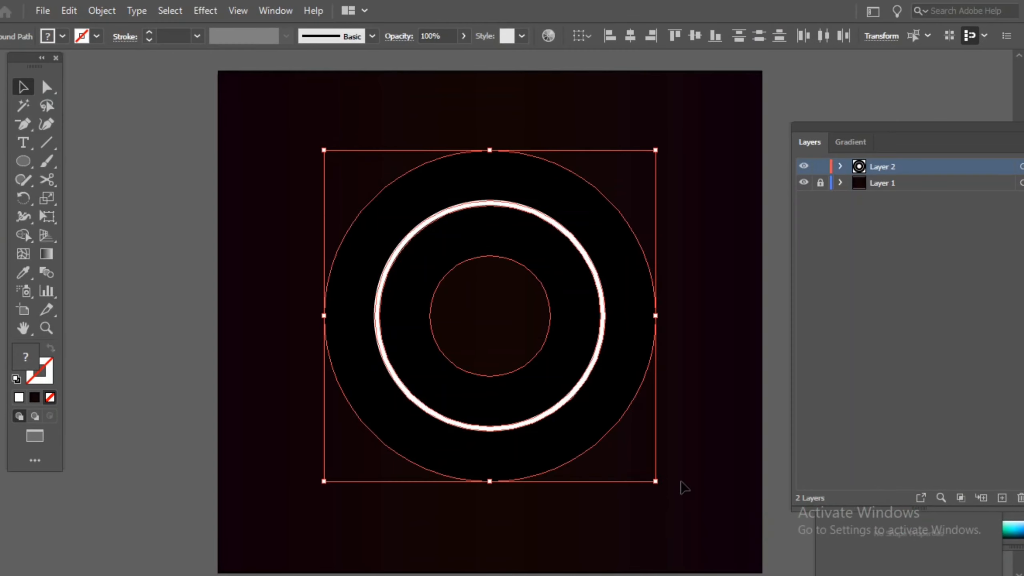
left_click(54, 274)
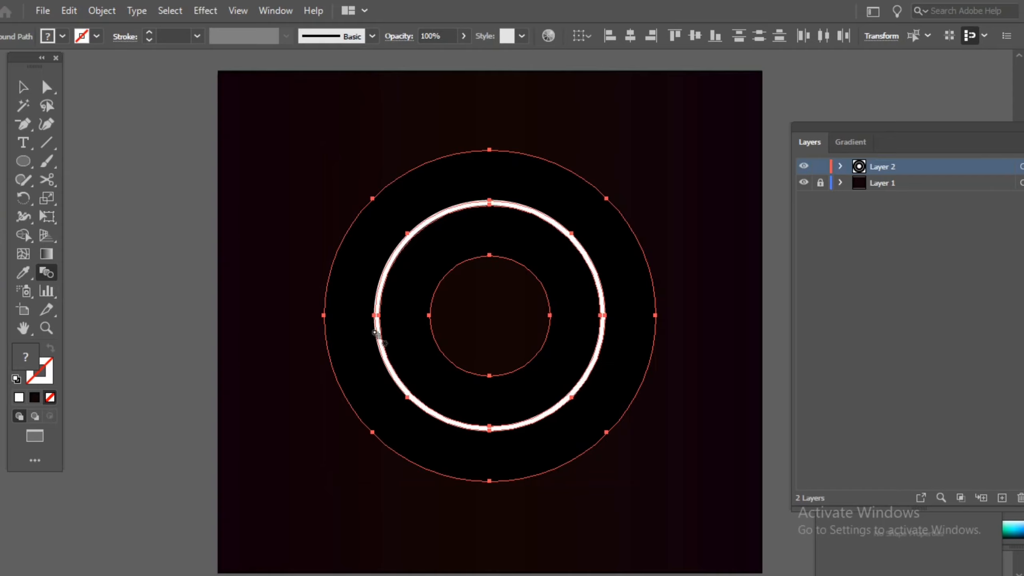
left_click(380, 291)
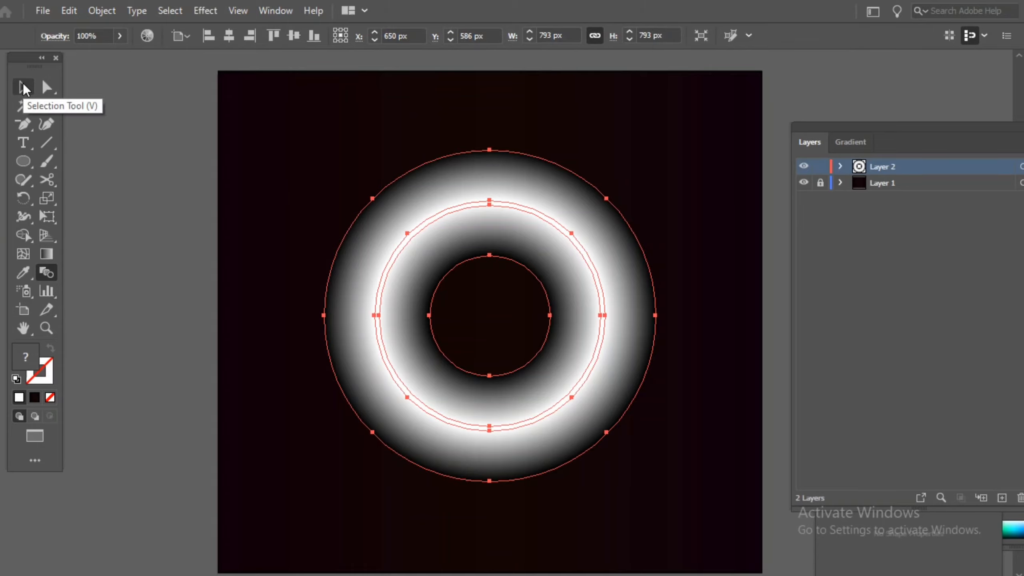
Set the blended ring's transparency blending mode to Color Dodge.
left_click(278, 10)
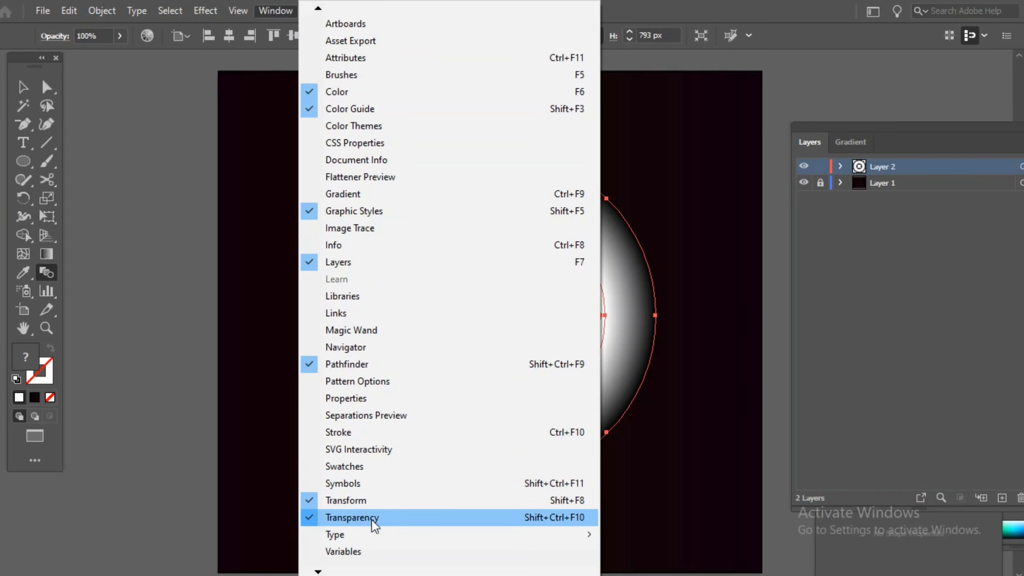
left_click(383, 516)
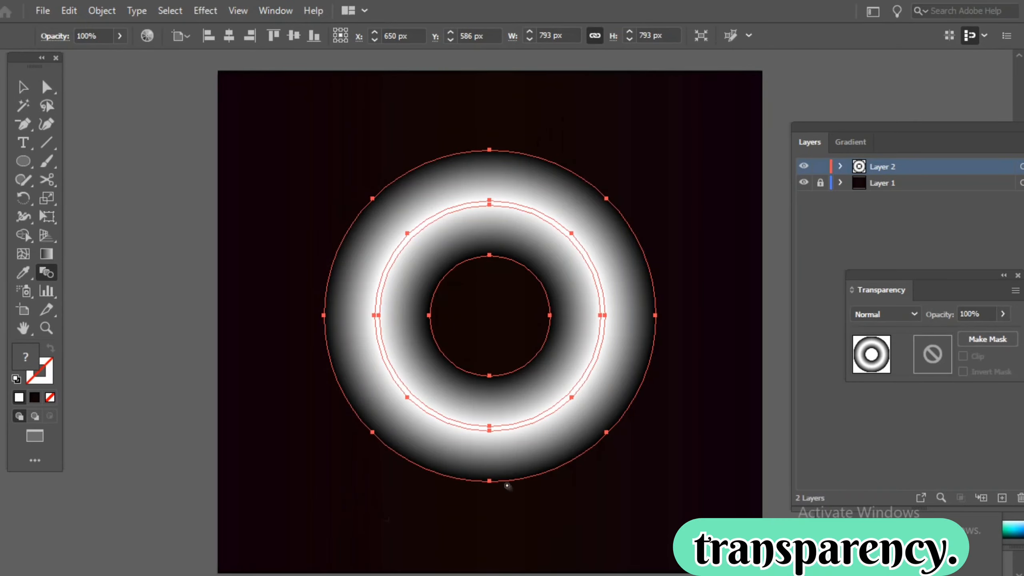
left_click_drag(870, 279, 728, 89)
left_click(737, 125)
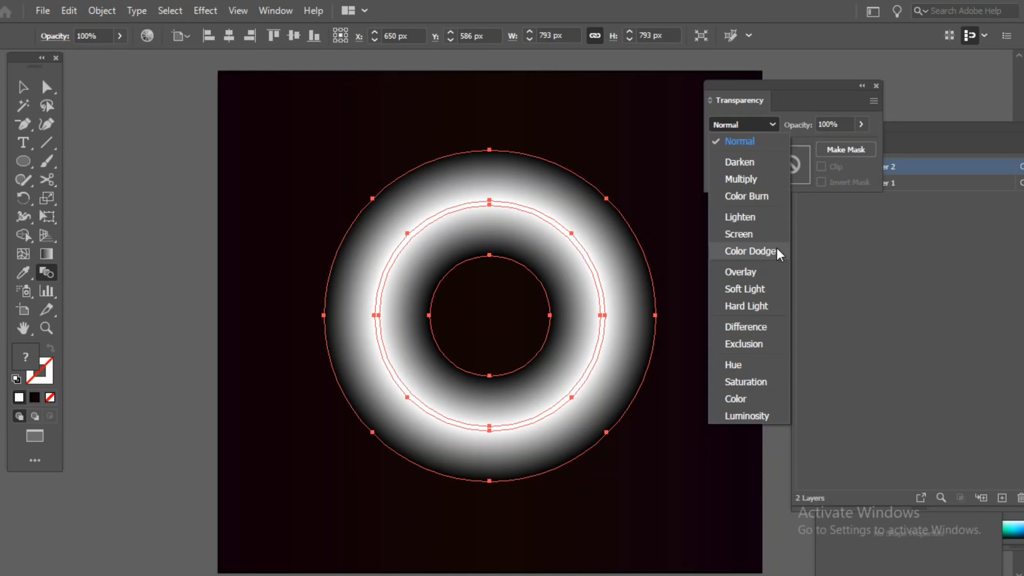
left_click(755, 251)
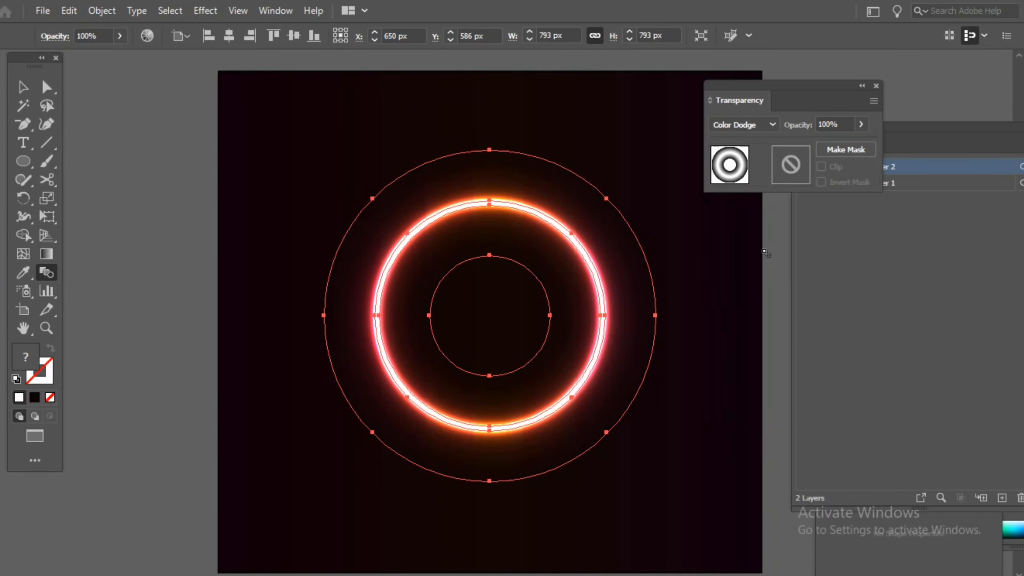
Clear the selection and draw a white circle about 184 px in diameter above and to the right of the glowing ring.
left_click(22, 92)
left_click(175, 180)
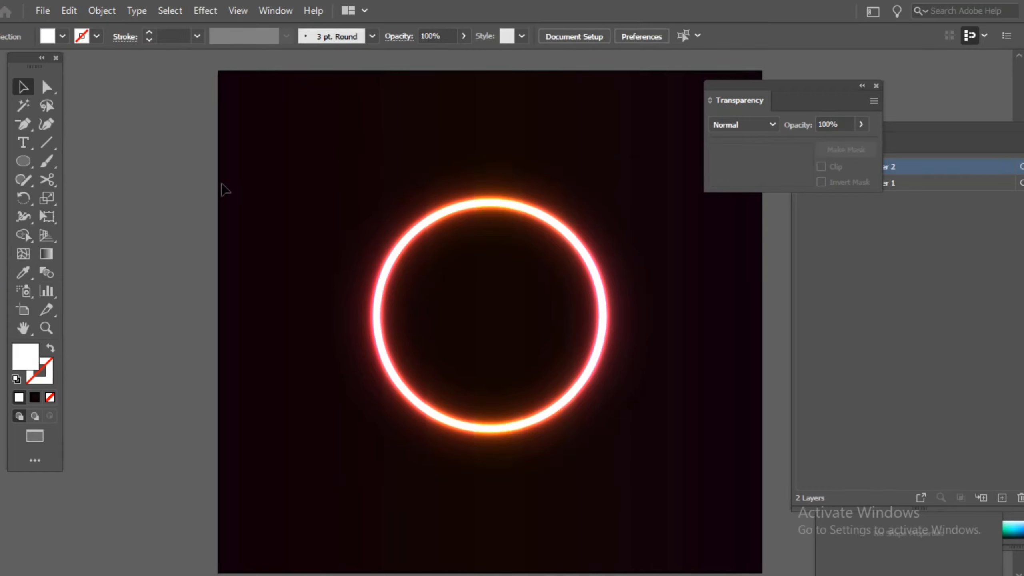
left_click(23, 161)
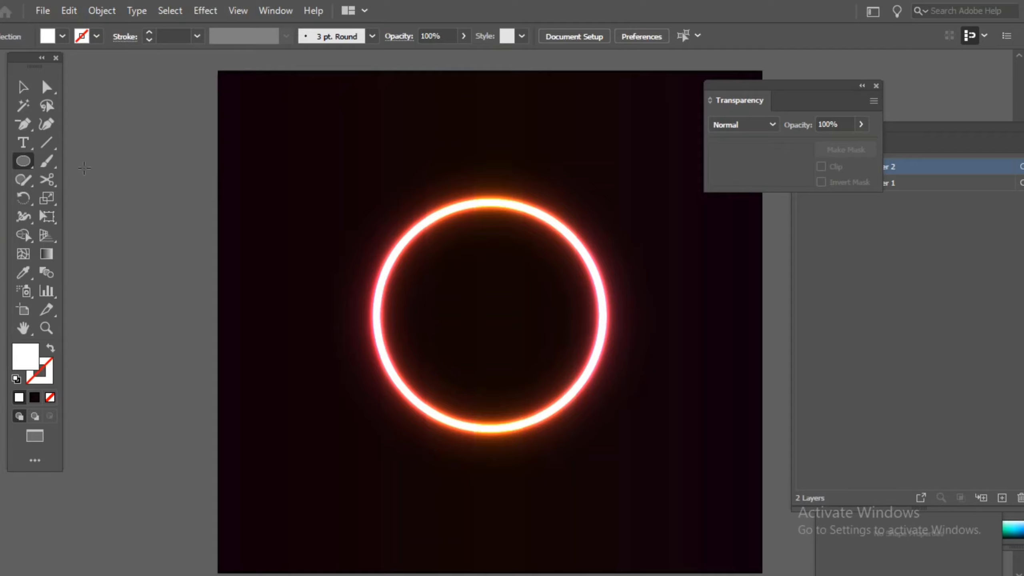
left_click_drag(588, 114, 668, 192)
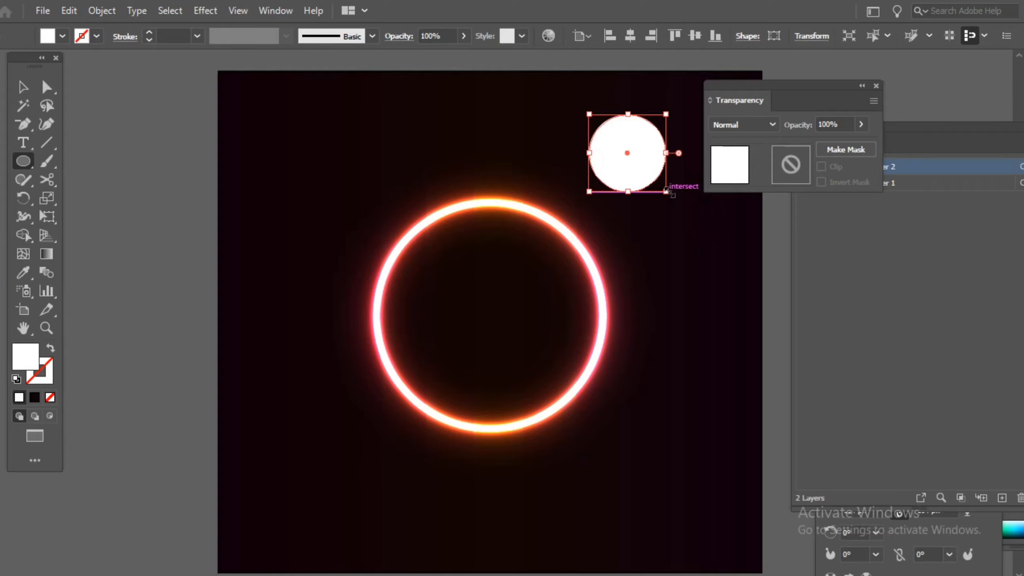
Fill the small circle with the White, Black gradient preset and make the gradient radial.
left_click(262, 12)
left_click(359, 194)
left_click(636, 193)
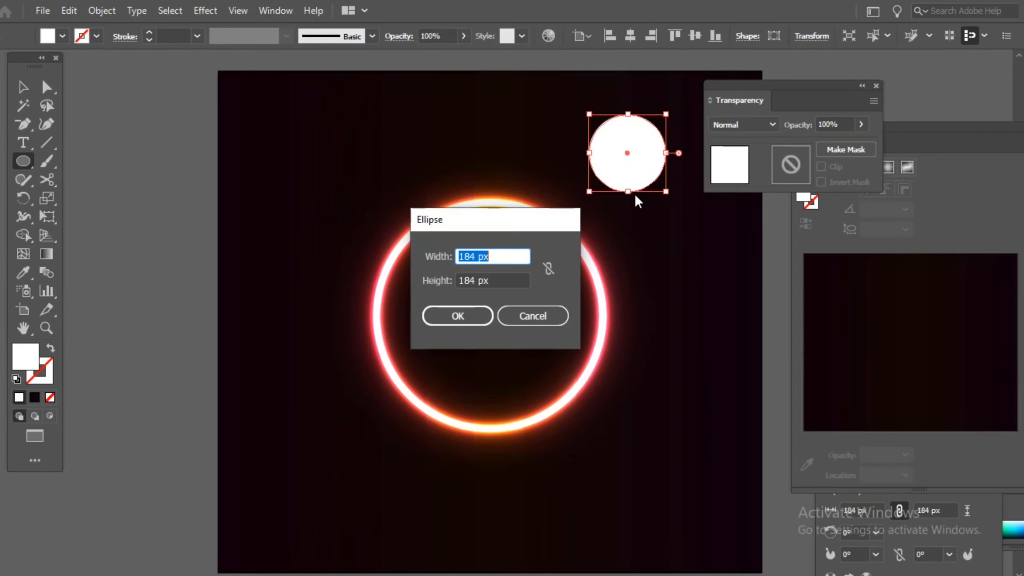
left_click(545, 315)
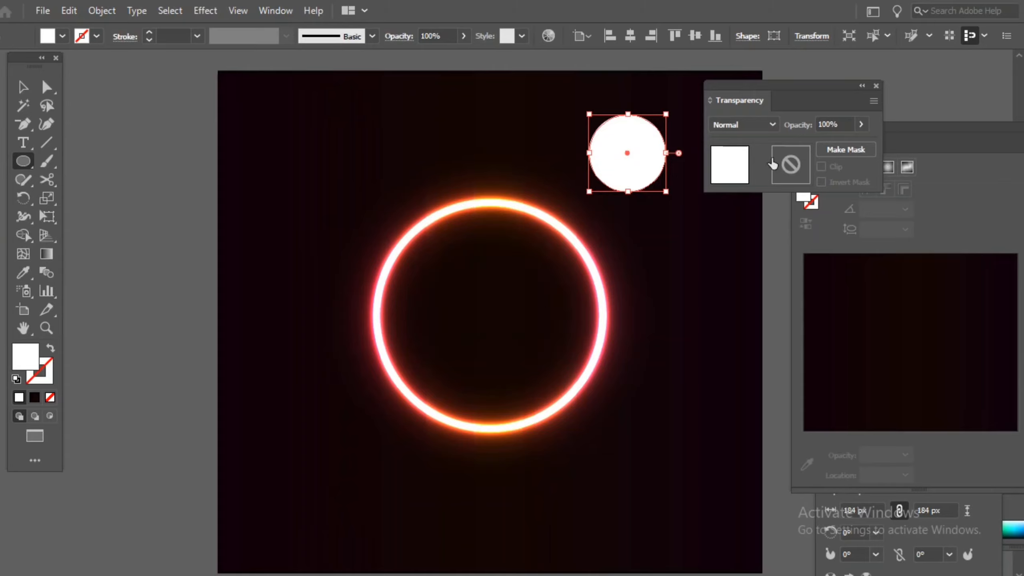
left_click(939, 150)
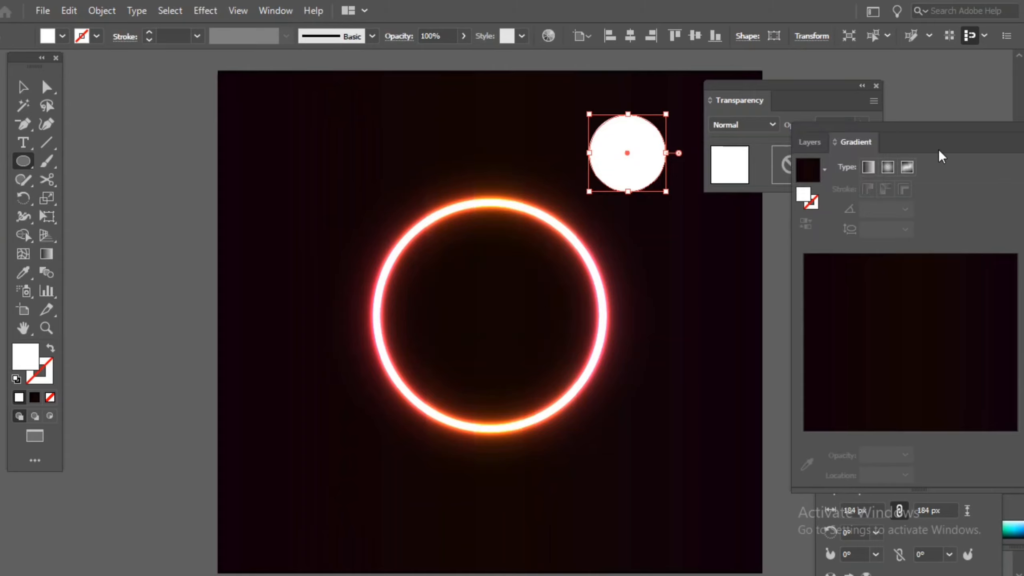
left_click(824, 170)
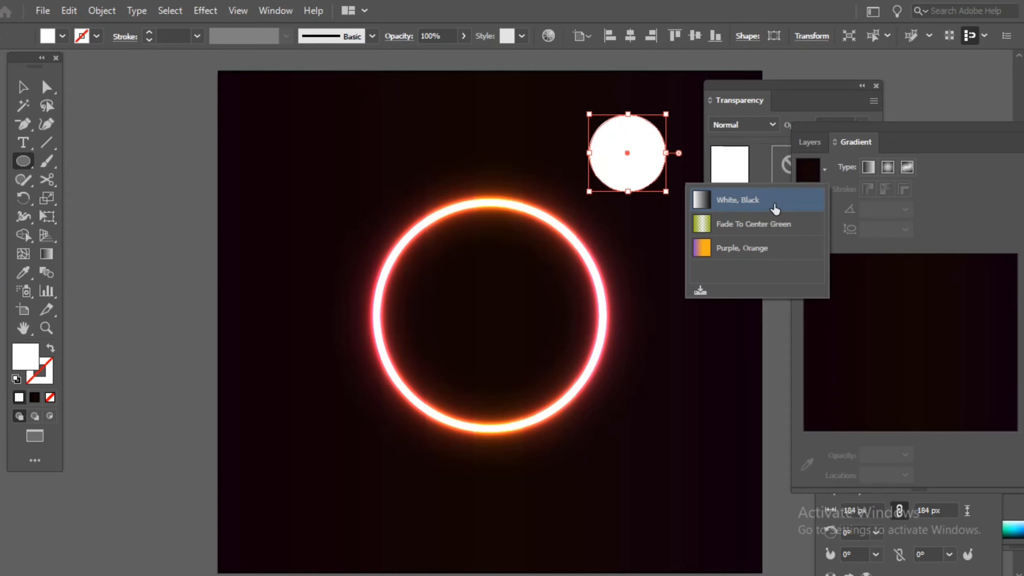
left_click(738, 199)
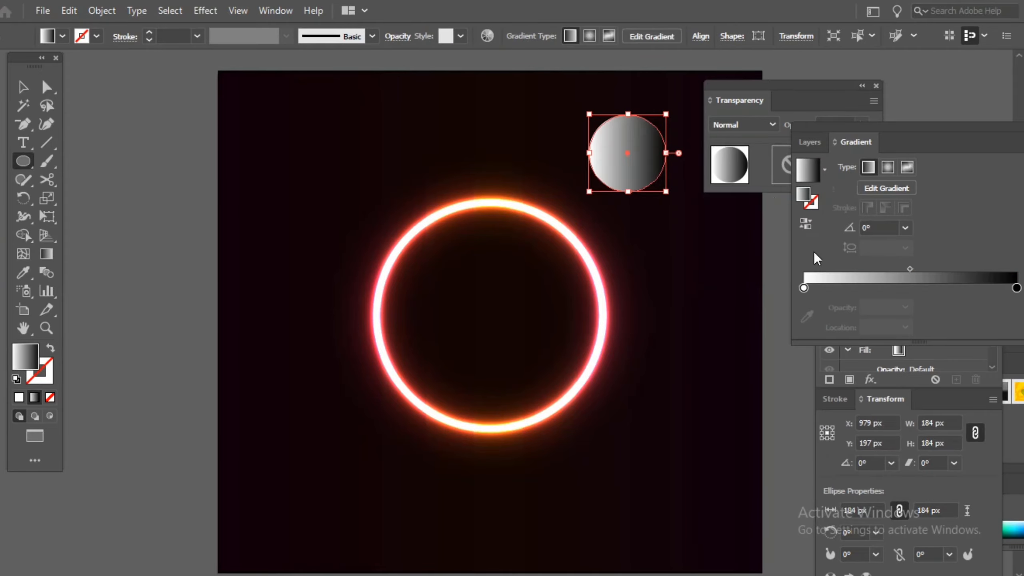
left_click(887, 166)
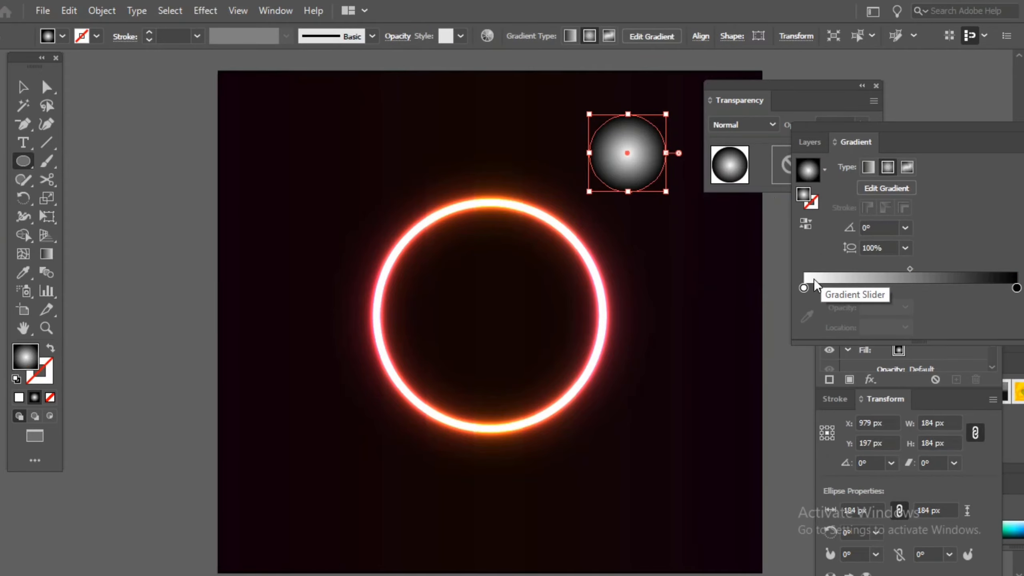
Set the gradient circle's transparency blending mode to Color Dodge.
left_click(757, 126)
left_click(756, 126)
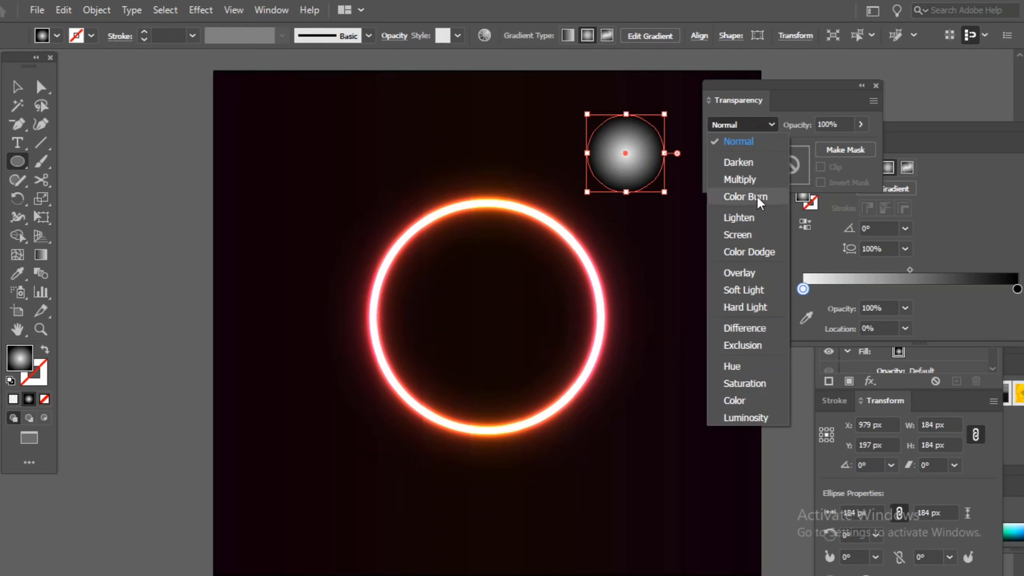
left_click(756, 250)
Move the glow circle beneath the ring, stretch it into a flat ellipse about 748 by 184 px and centre it under the ring.
left_click(18, 86)
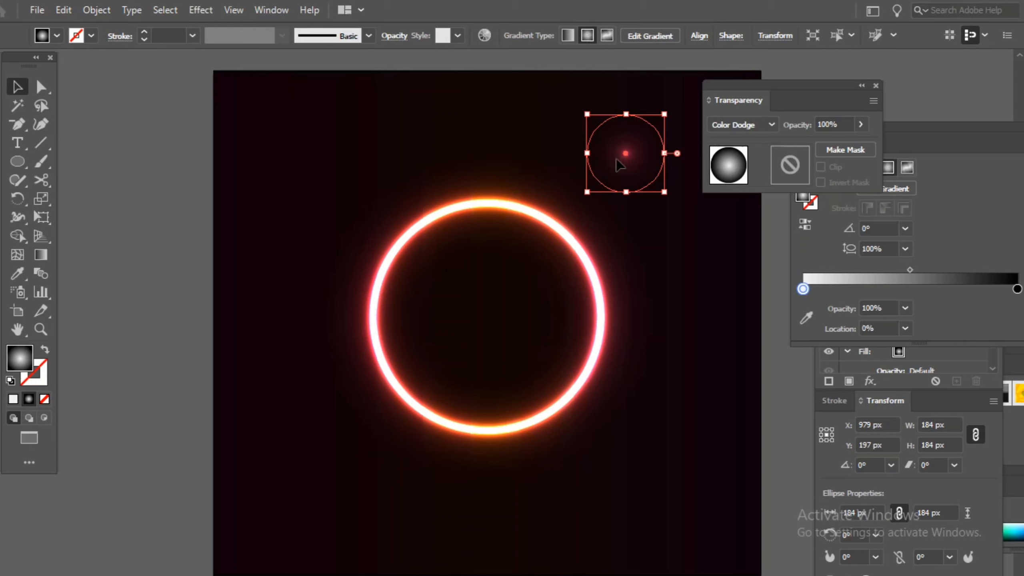
left_click_drag(617, 161, 642, 463)
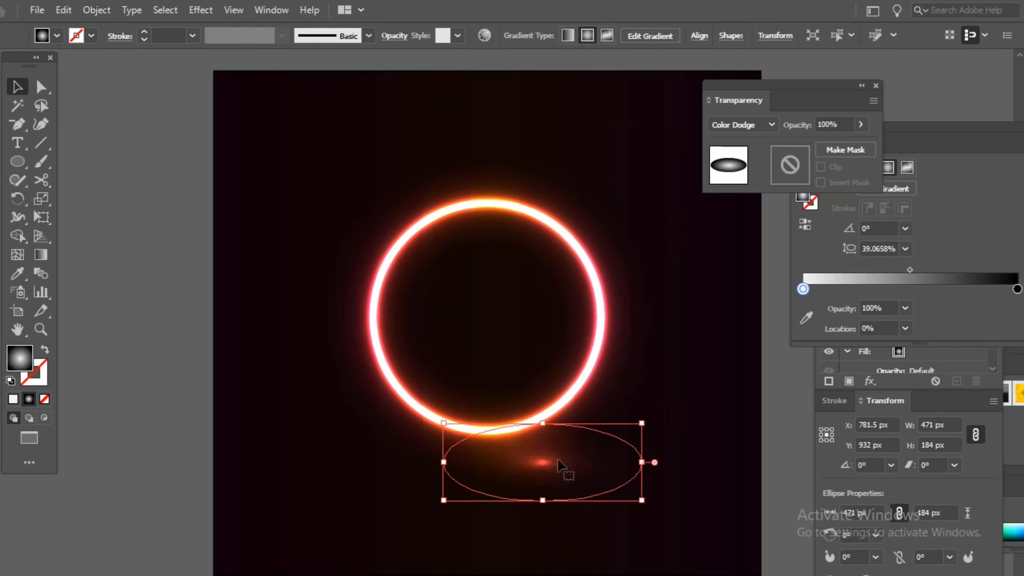
left_click_drag(547, 463, 488, 472)
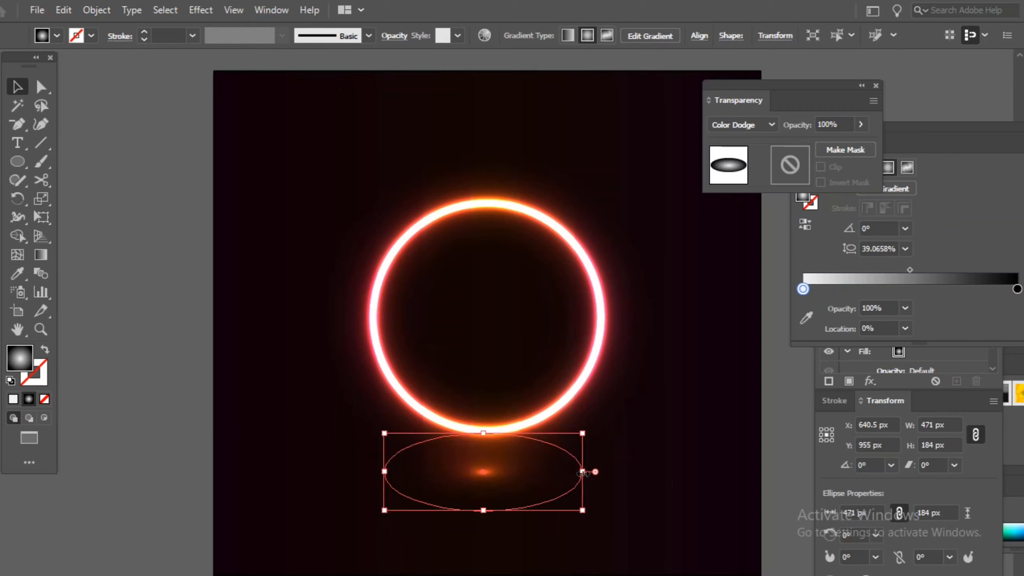
left_click_drag(582, 472, 640, 472)
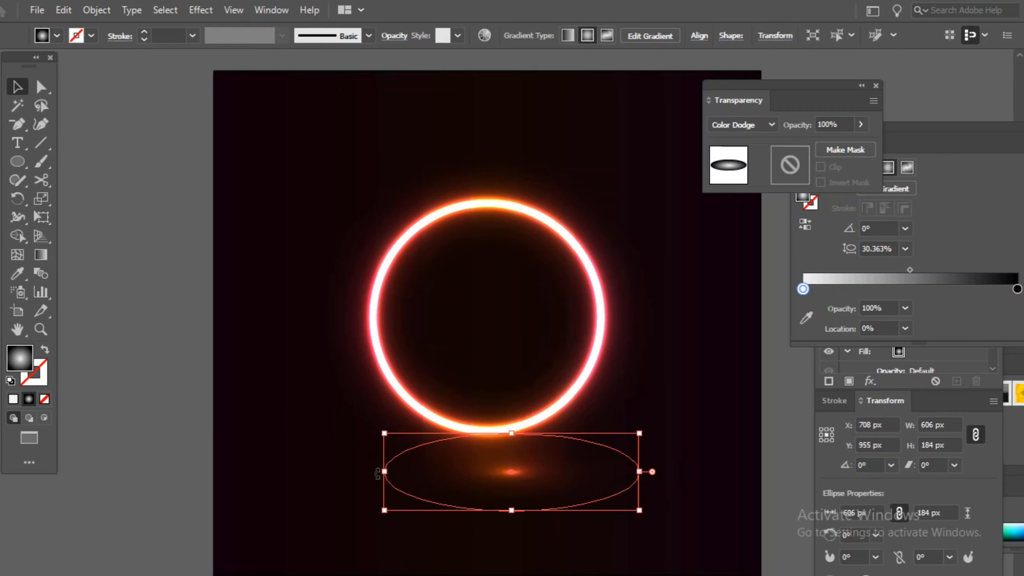
left_click_drag(384, 471, 326, 473)
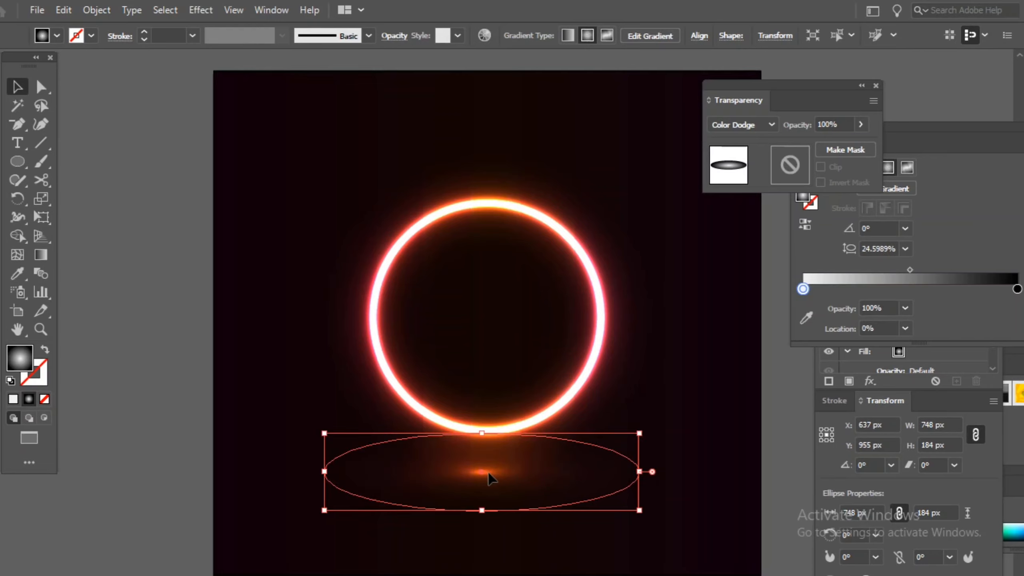
left_click_drag(487, 472, 493, 472)
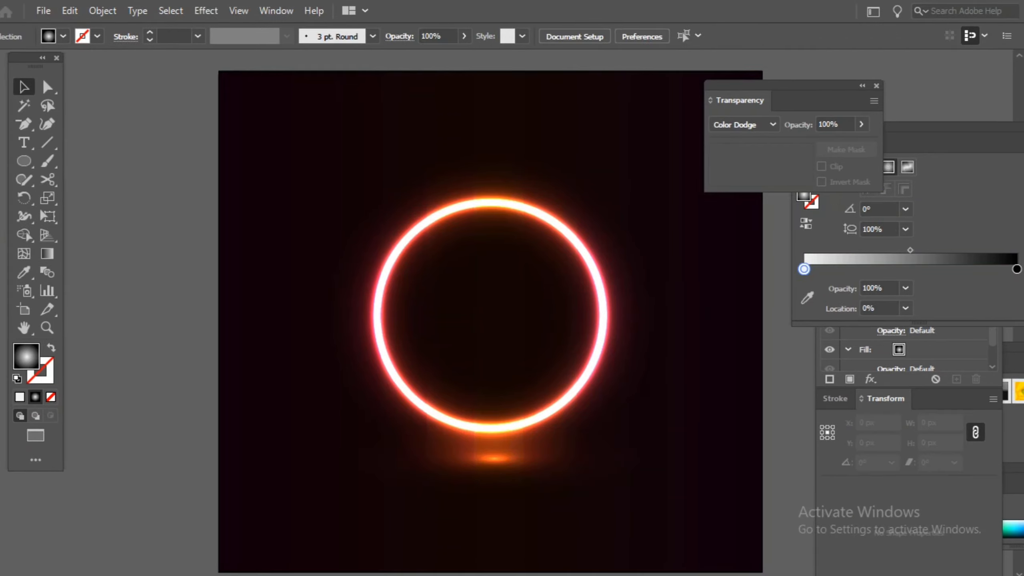
Copy the blended glowing ring and paste the duplicate in front.
left_click(434, 212)
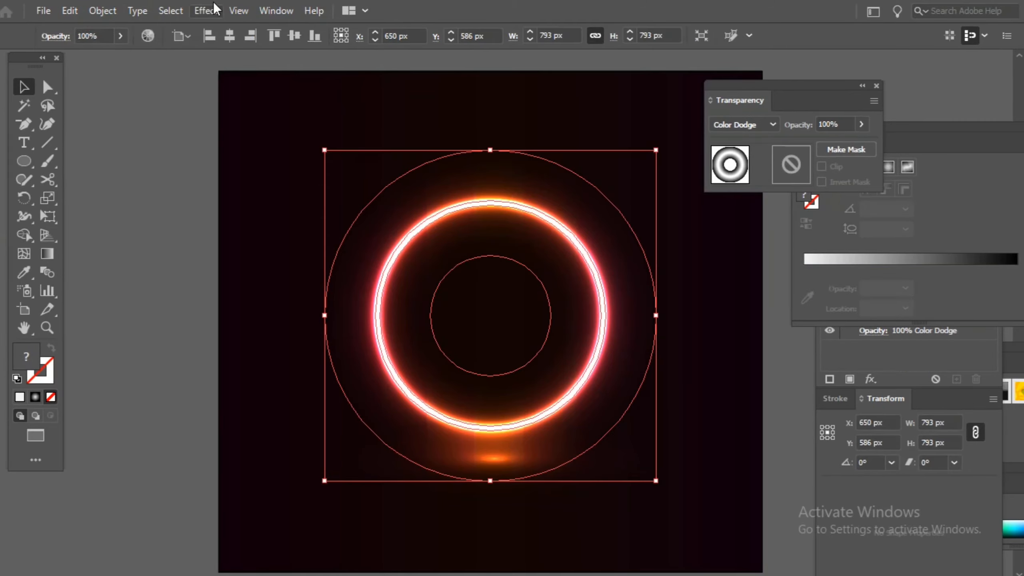
left_click(77, 9)
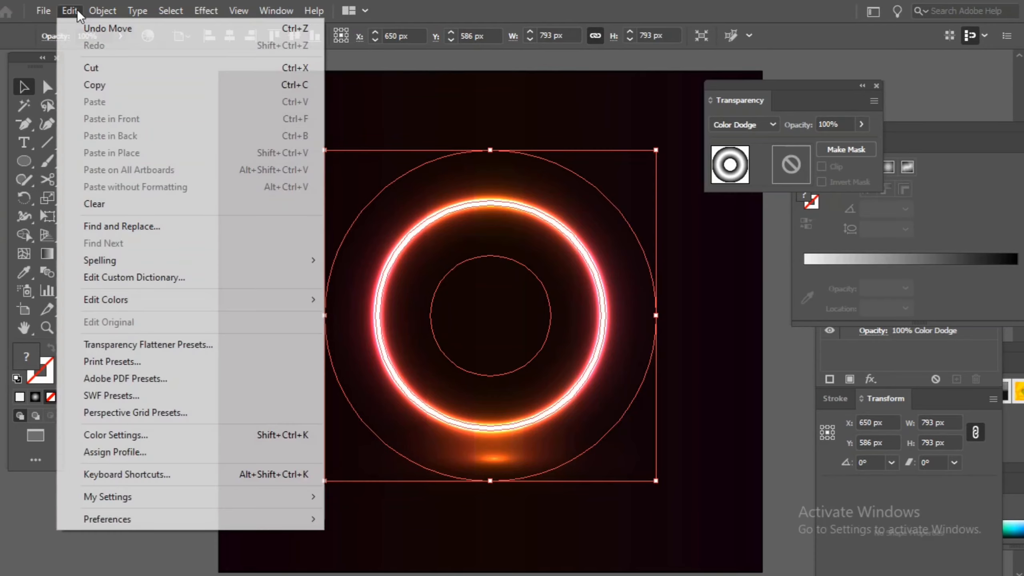
left_click(99, 87)
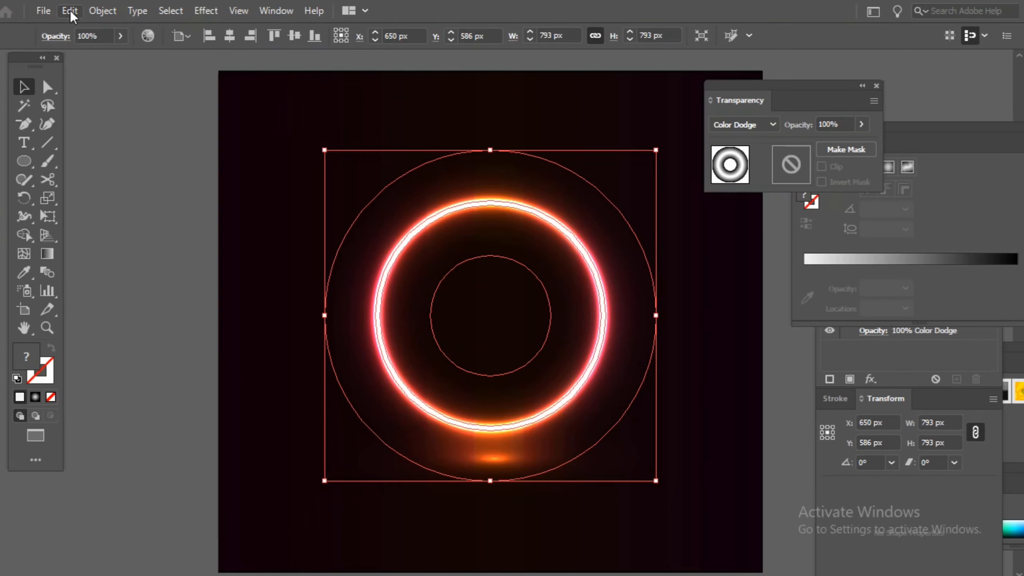
left_click(70, 10)
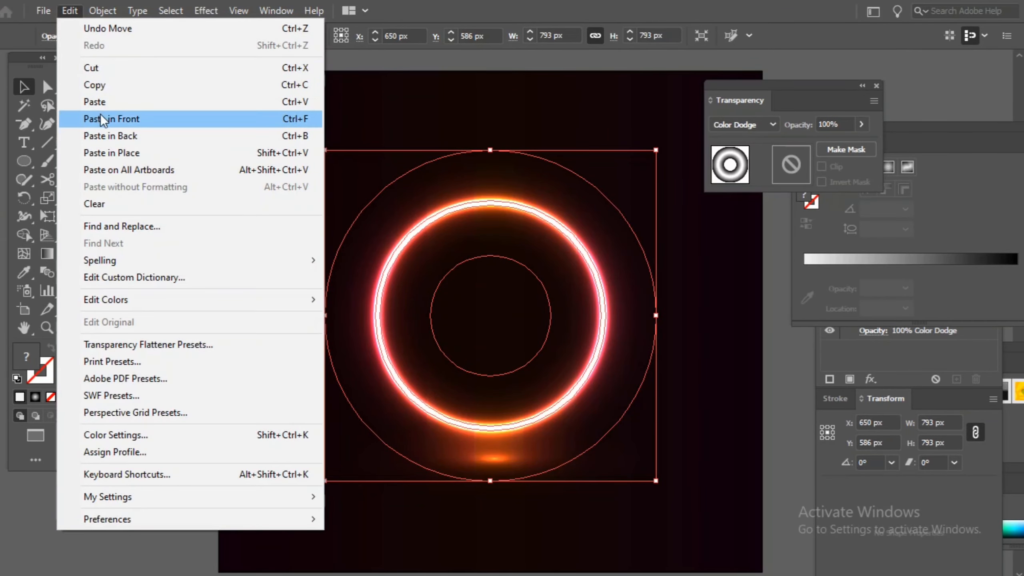
left_click(100, 119)
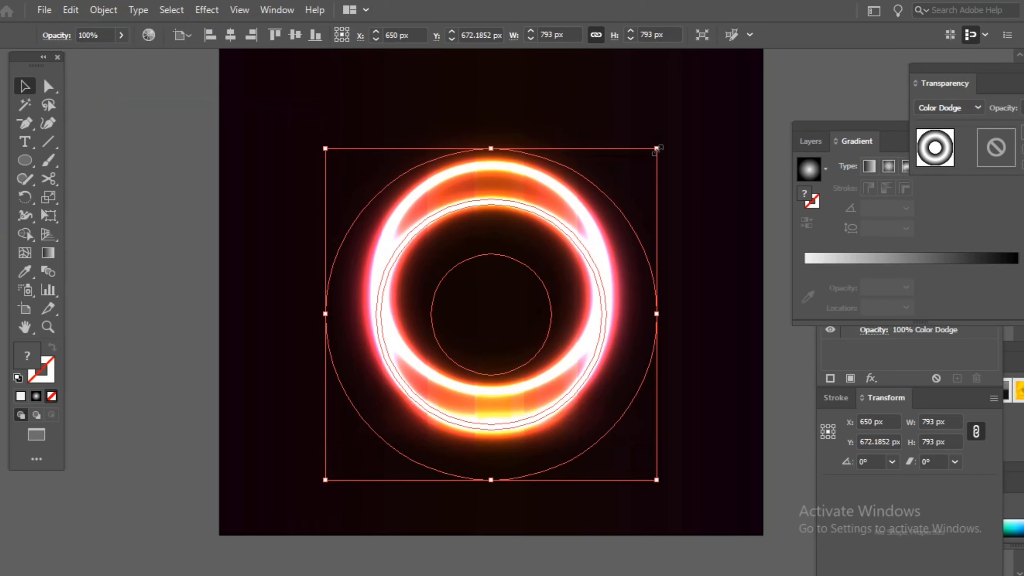
Enlarge one of the two glowing rings to about 1602 by 1568 px so that it surrounds the smaller ring.
left_click_drag(657, 148, 793, 46)
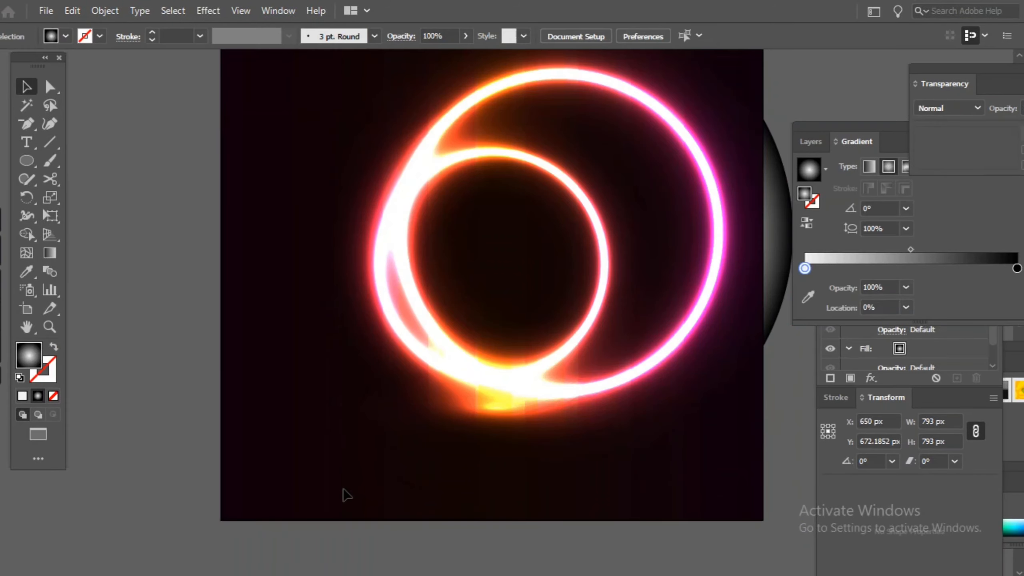
left_click(346, 495)
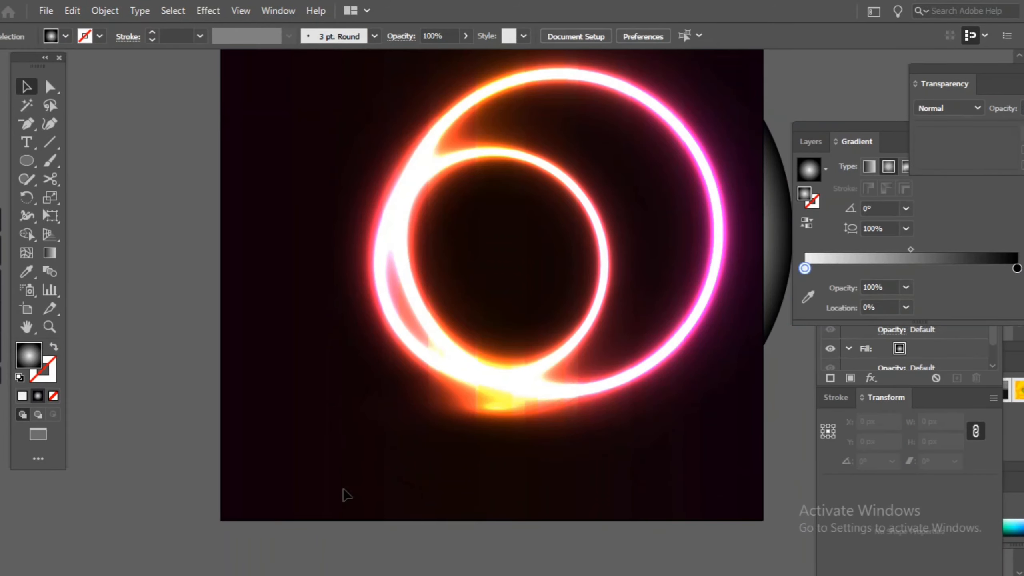
left_click(551, 396)
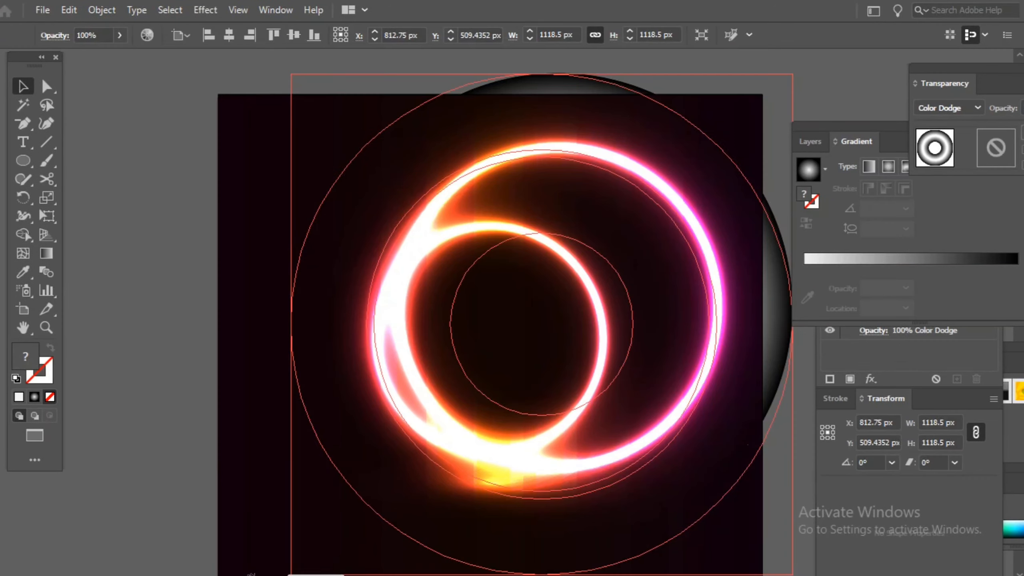
left_click_drag(220, 521, 151, 543)
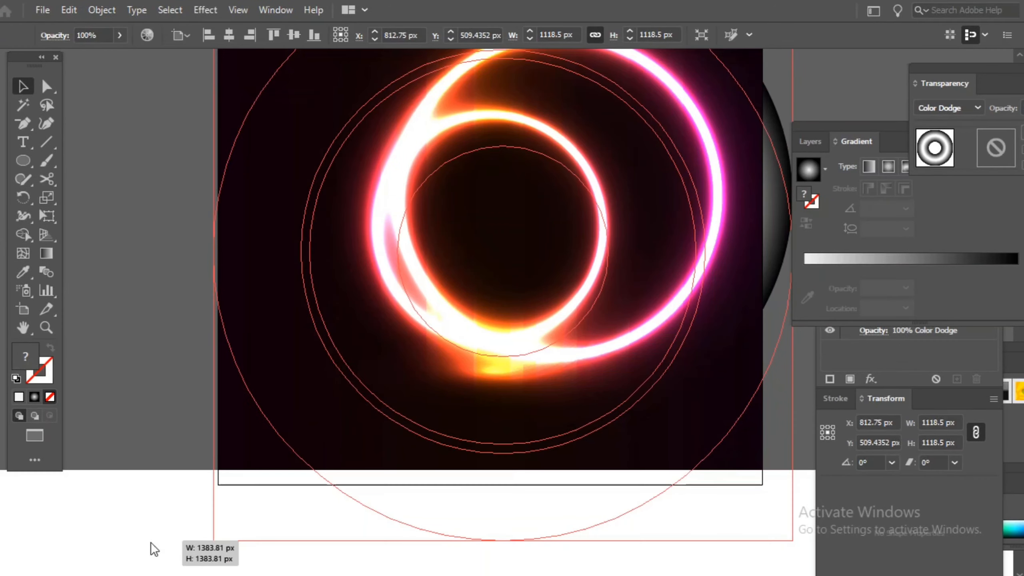
left_click_drag(277, 307, 274, 256)
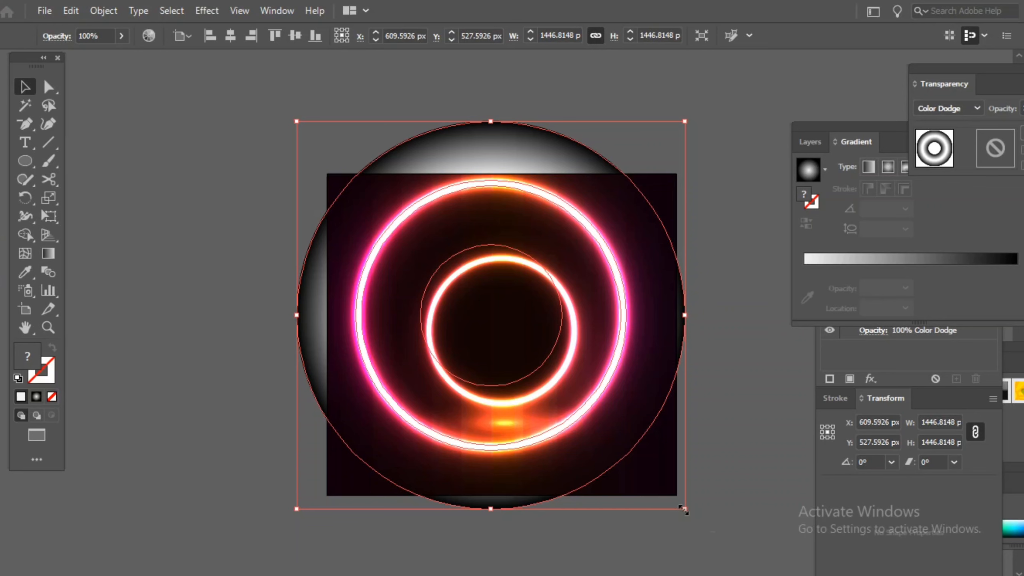
left_click_drag(682, 509, 713, 532)
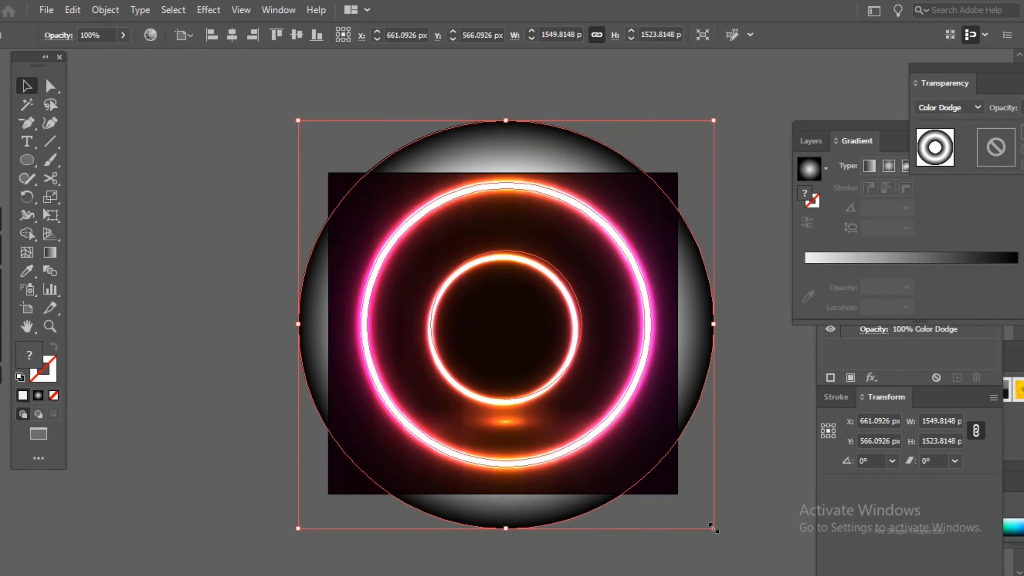
left_click_drag(712, 527, 729, 542)
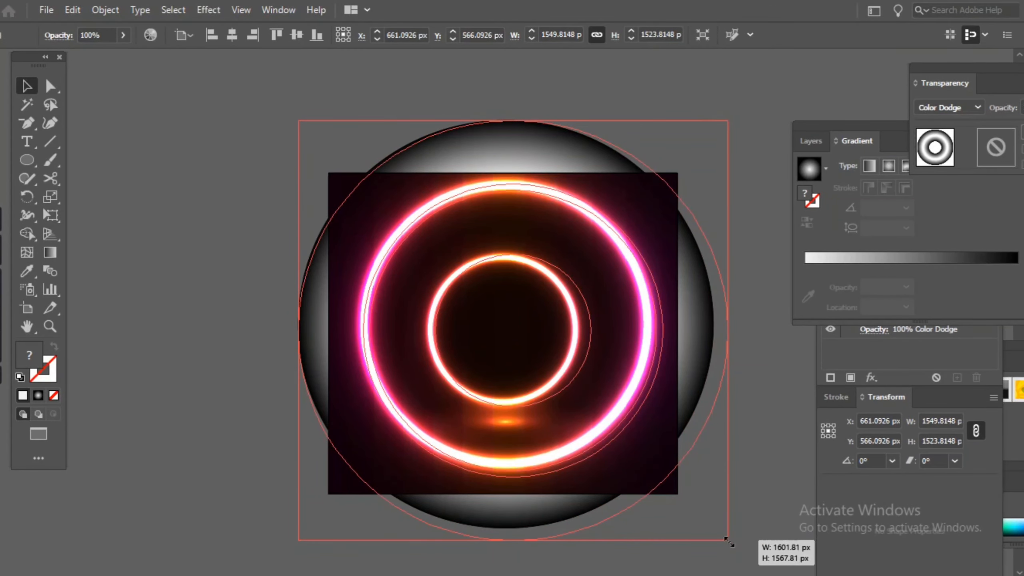
left_click_drag(728, 541, 728, 542)
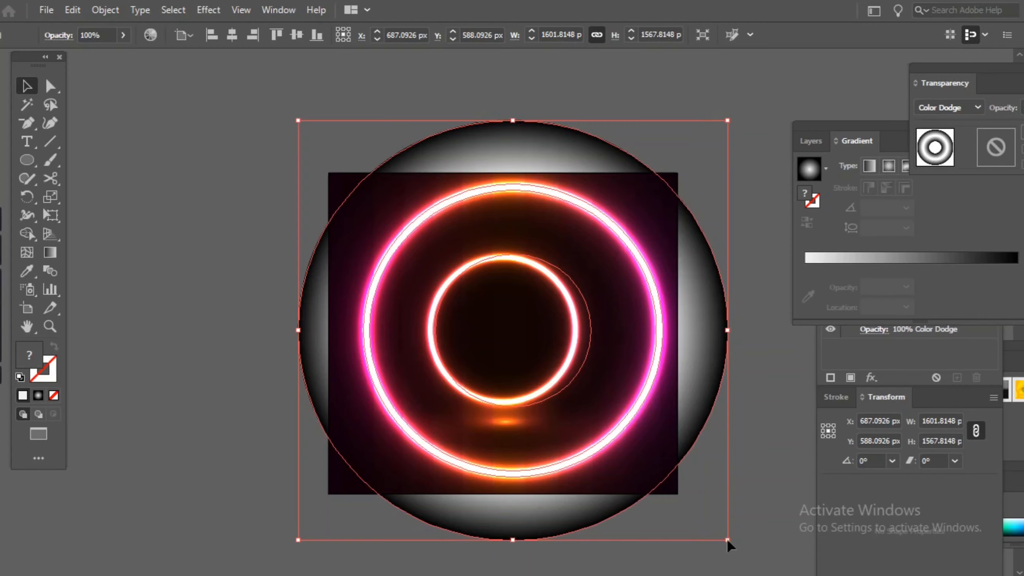
Centre the large ring around the small ring and turn on Trim View to hide the artwork outside the artboard.
left_click_drag(487, 467, 478, 469)
left_click(241, 10)
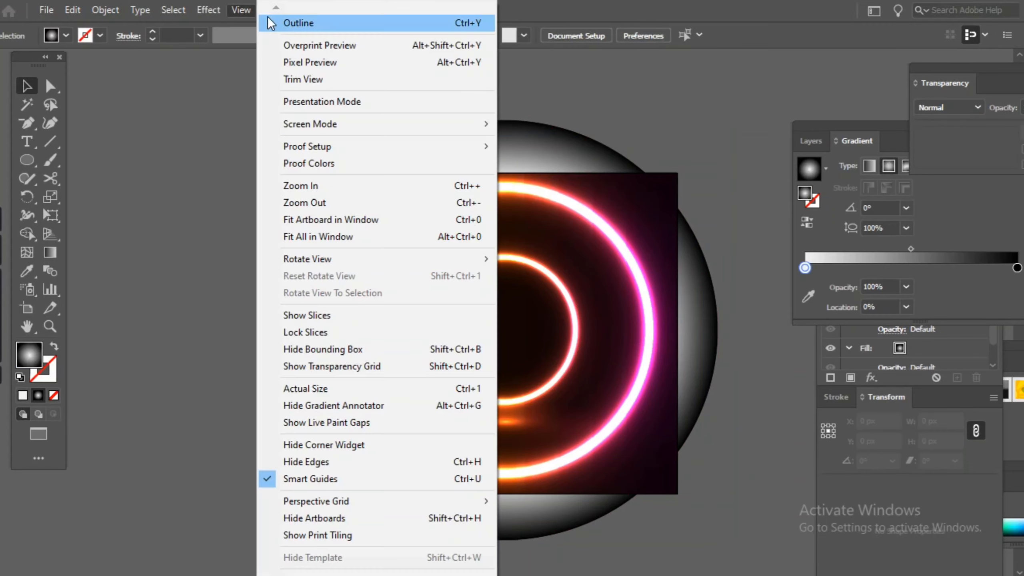
left_click(324, 80)
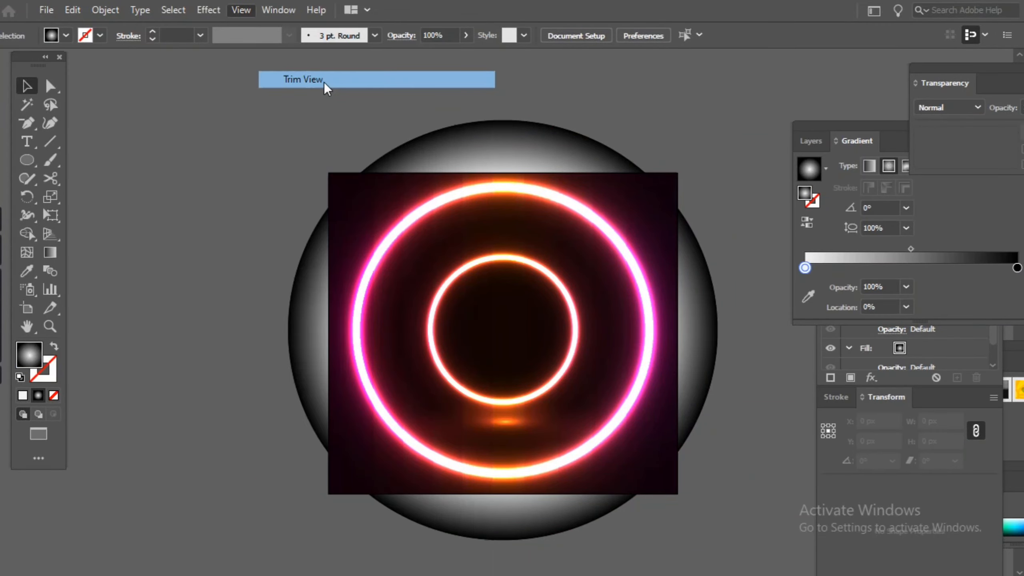